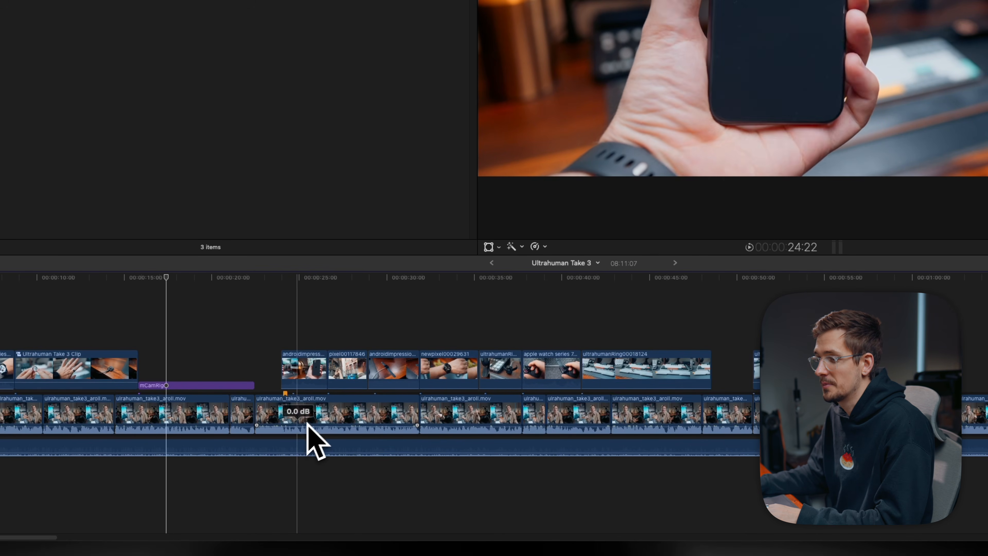
- Try blading the connected clip at the playhead and undo each cut
{"action": "key", "text": "super+b"}
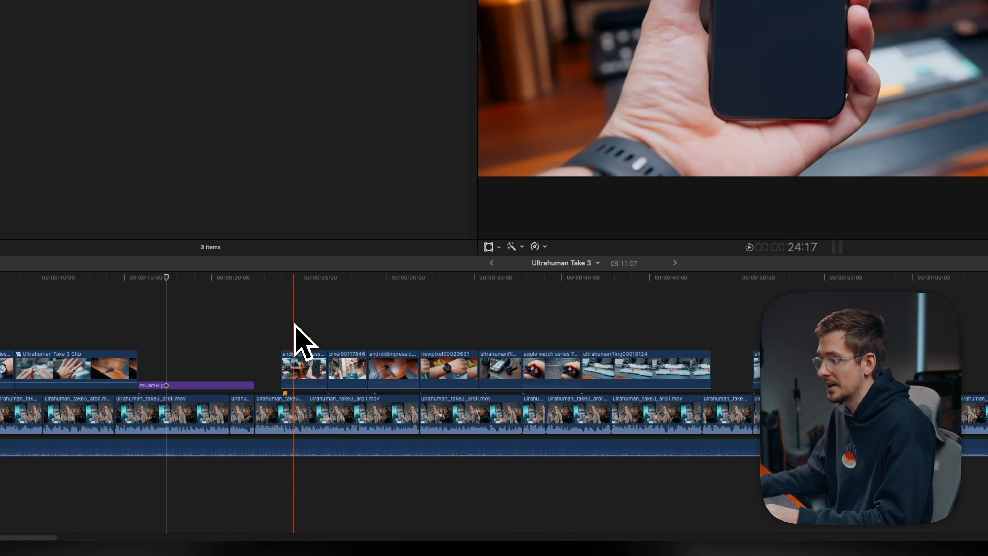
{"action": "key", "text": "super+z"}
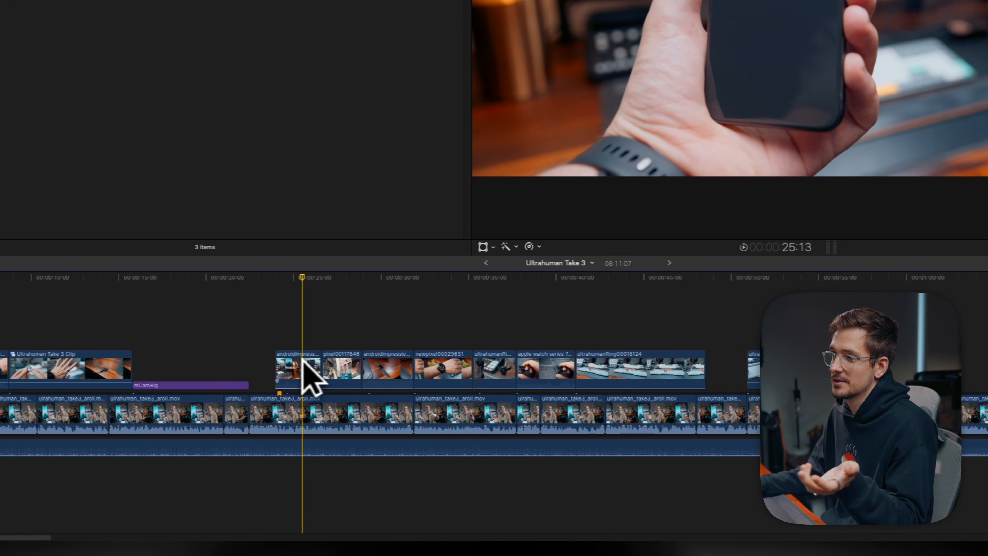
{"action": "left_click", "coordinate": [303, 361]}
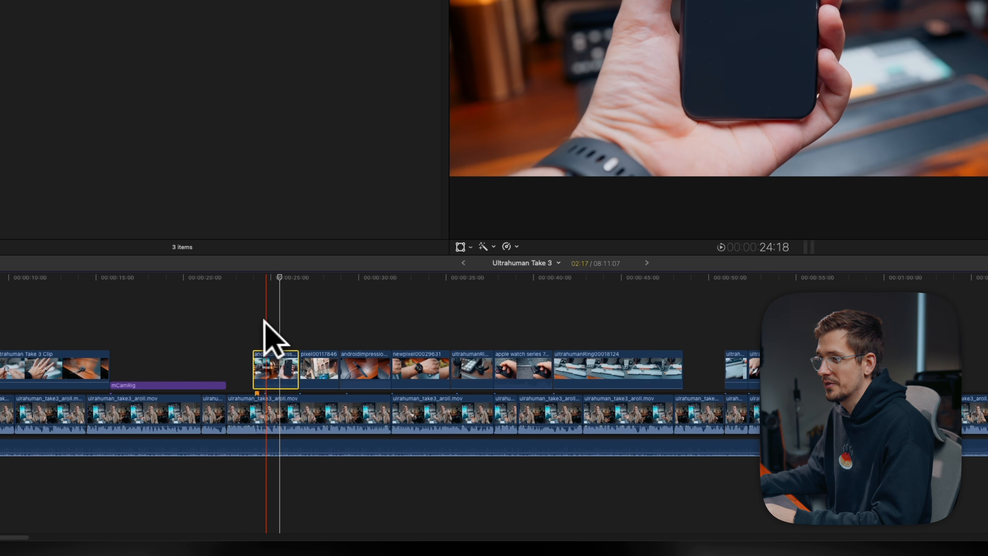
{"action": "key", "text": "super+b"}
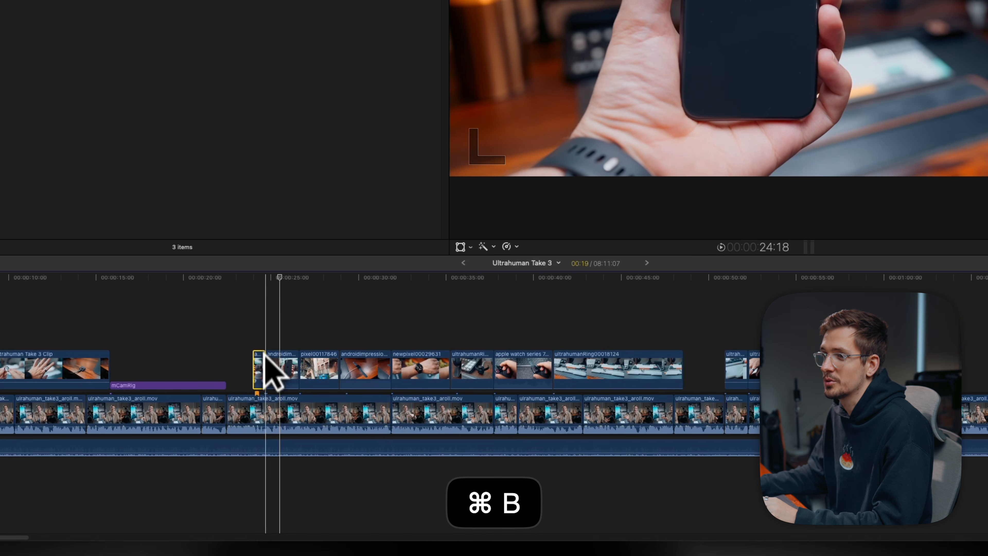
{"action": "key", "text": "super+z"}
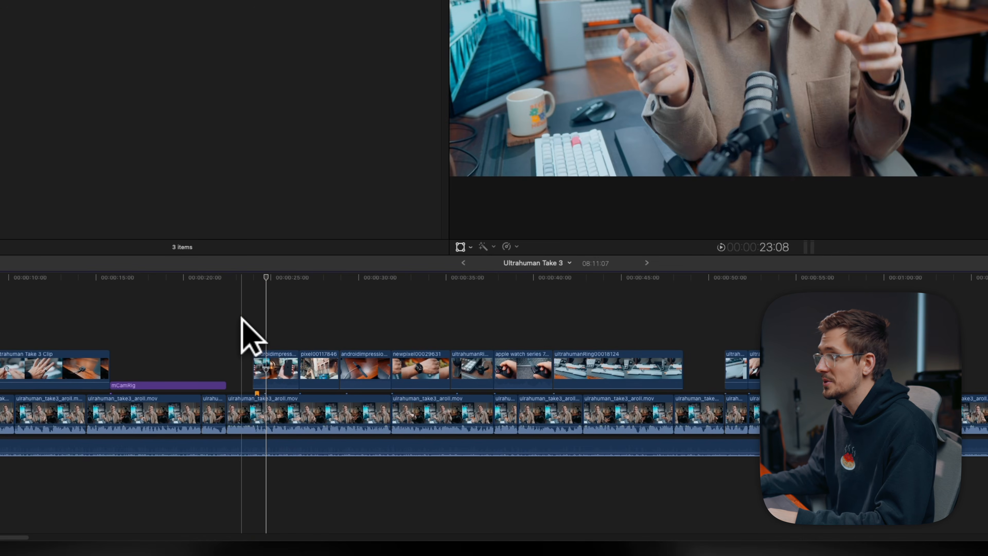
- Select the stacked clips at about 01:11, blade them at the playhead and delete the selected segments
{"action": "scroll", "coordinate": [591, 342], "scroll_direction": "right", "scroll_amount": 8}
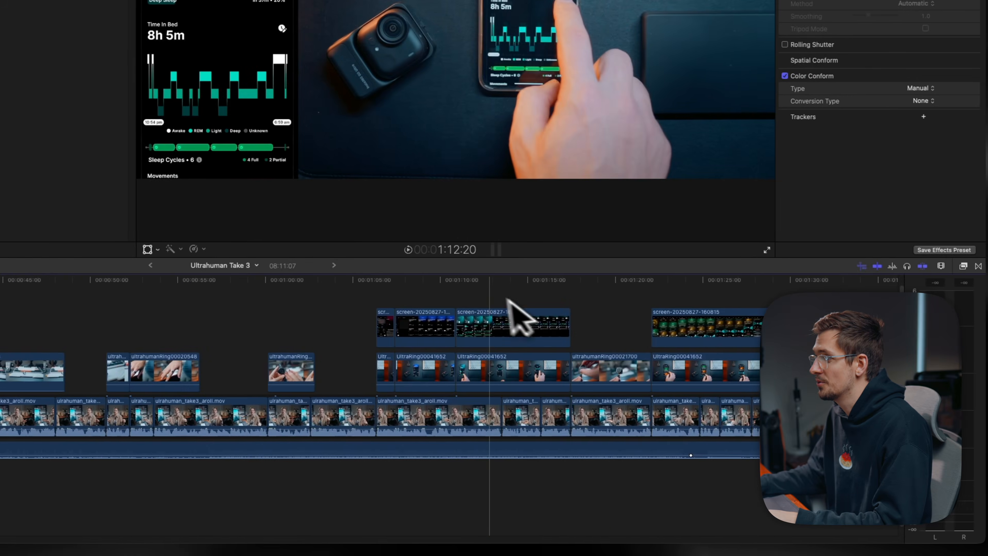
{"action": "left_click", "coordinate": [659, 323]}
{"action": "left_click_drag", "start_coordinate": [658, 325], "coordinate": [653, 433]}
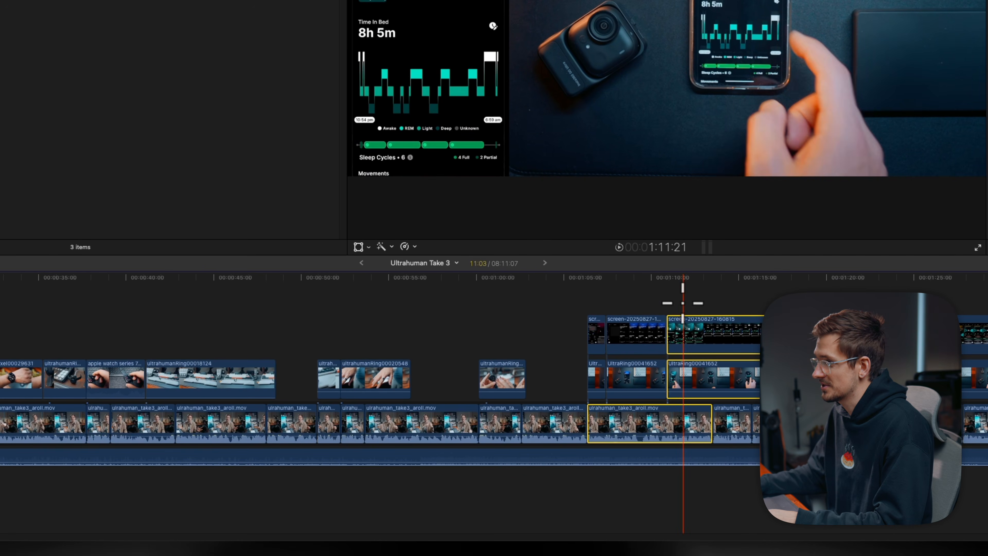
{"action": "key", "text": "super+b"}
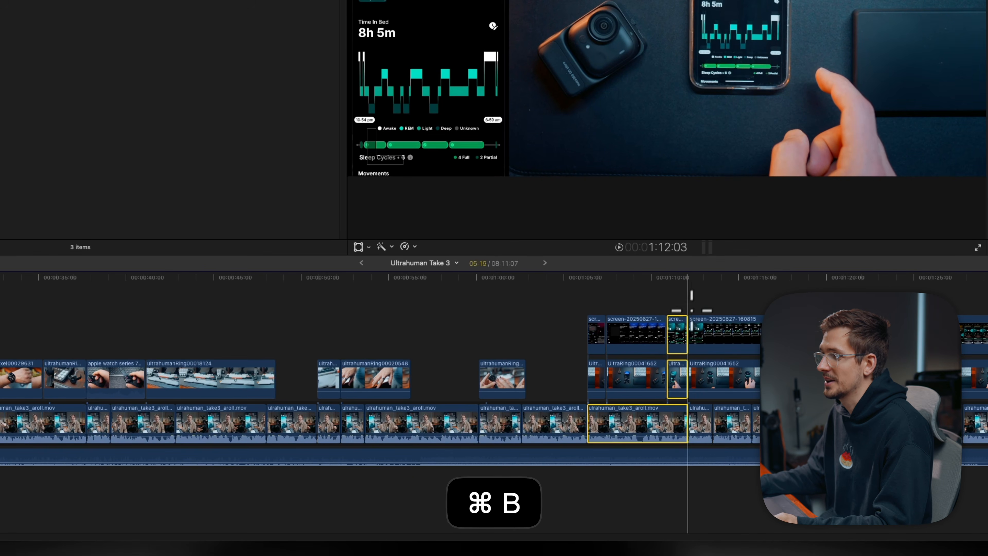
{"action": "key", "text": "BackSpace"}
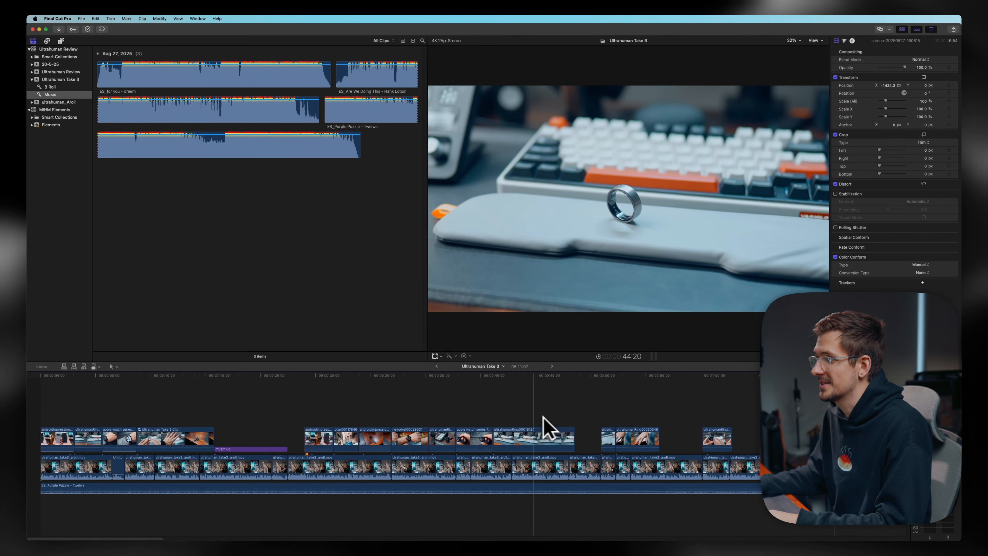
- Trim the start and the end of the ring B-roll clip to the playhead, undoing each trim
{"action": "left_click", "coordinate": [530, 442]}
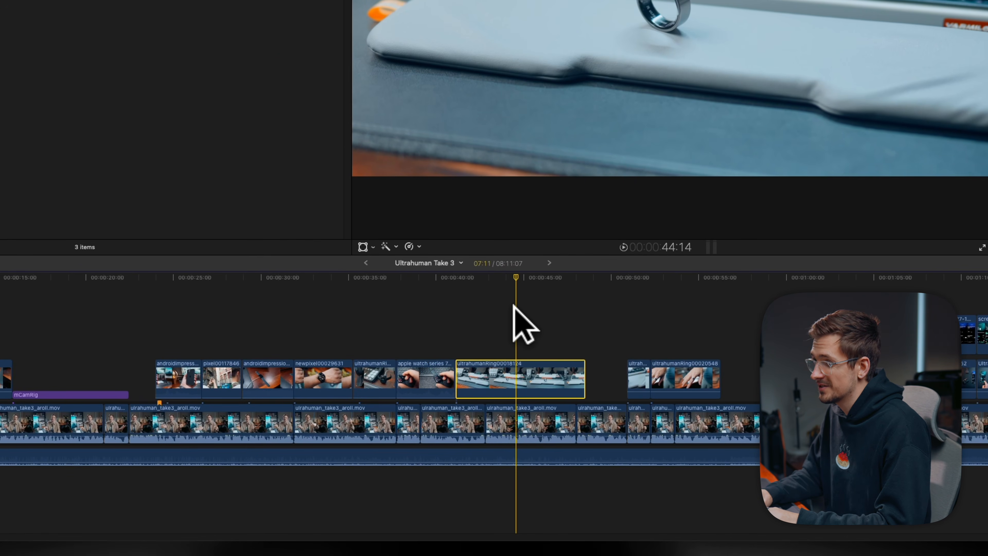
{"action": "key", "text": "alt+bracketleft"}
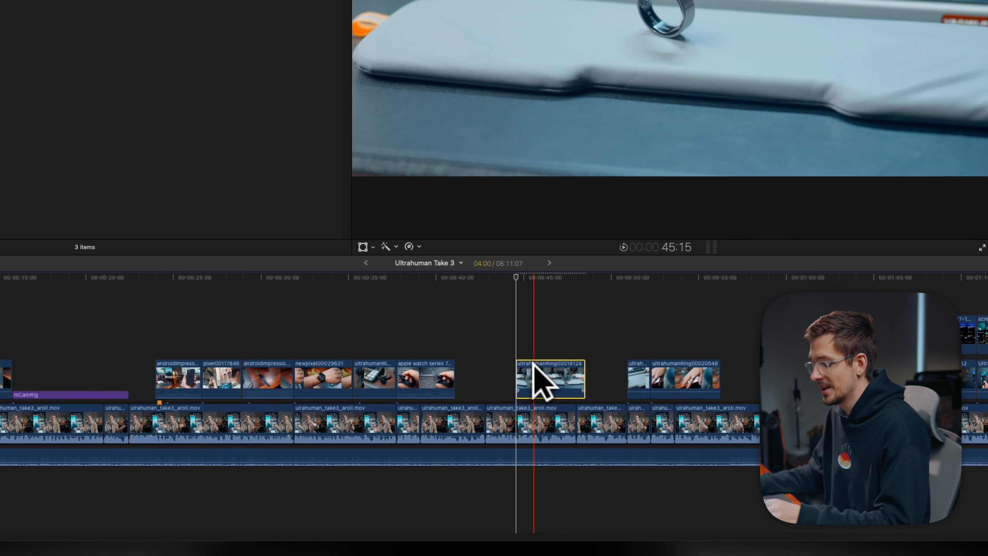
{"action": "key", "text": "super+z"}
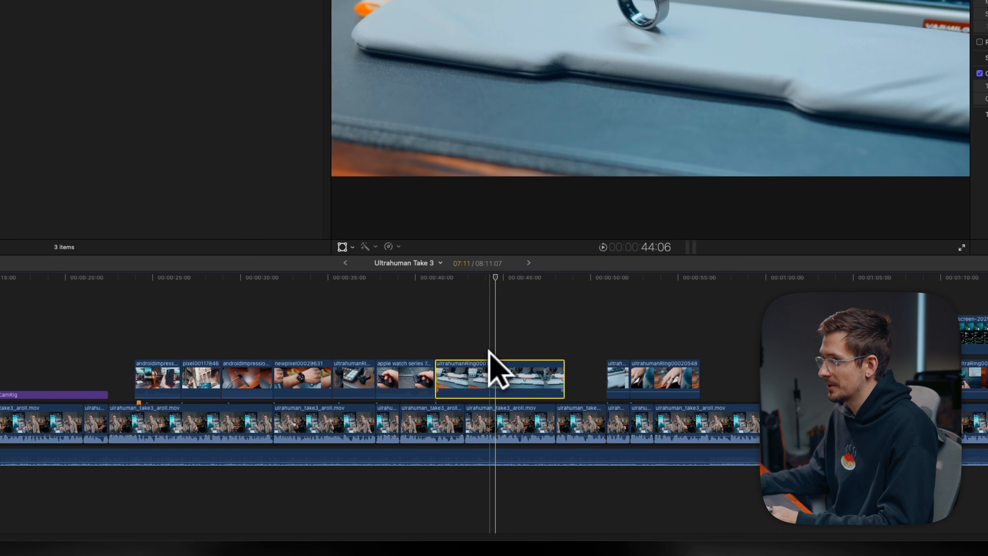
{"action": "key", "text": "alt+bracketright"}
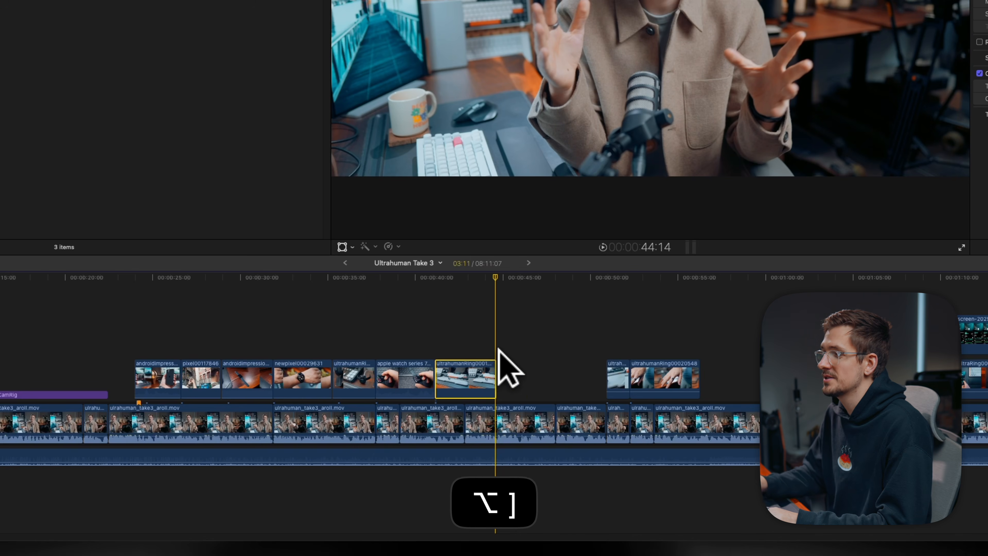
{"action": "key", "text": "super+z"}
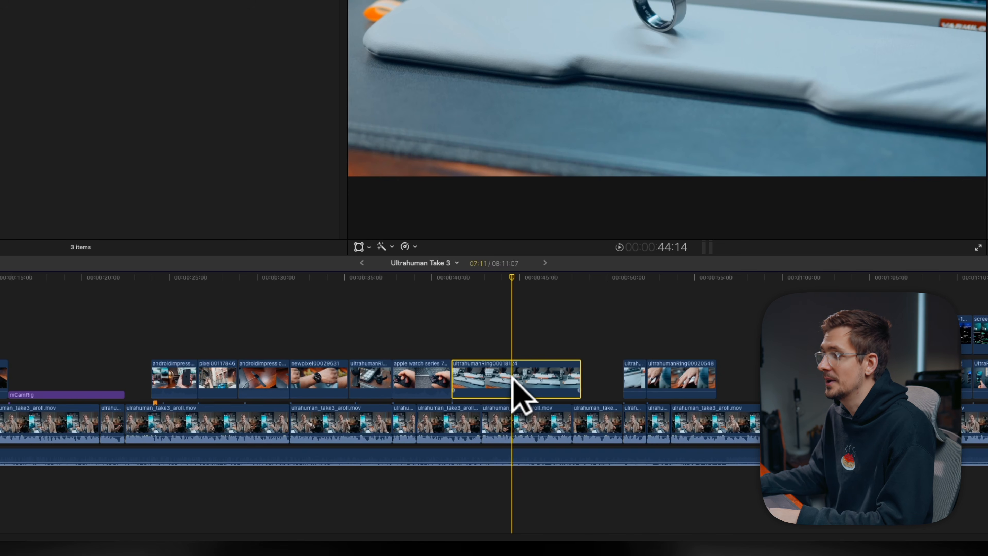
- Blade the ring clip at the playhead, delete one part and undo the deletion
{"action": "key", "text": "super+b"}
{"action": "left_click", "coordinate": [522, 381]}
{"action": "key", "text": "BackSpace"}
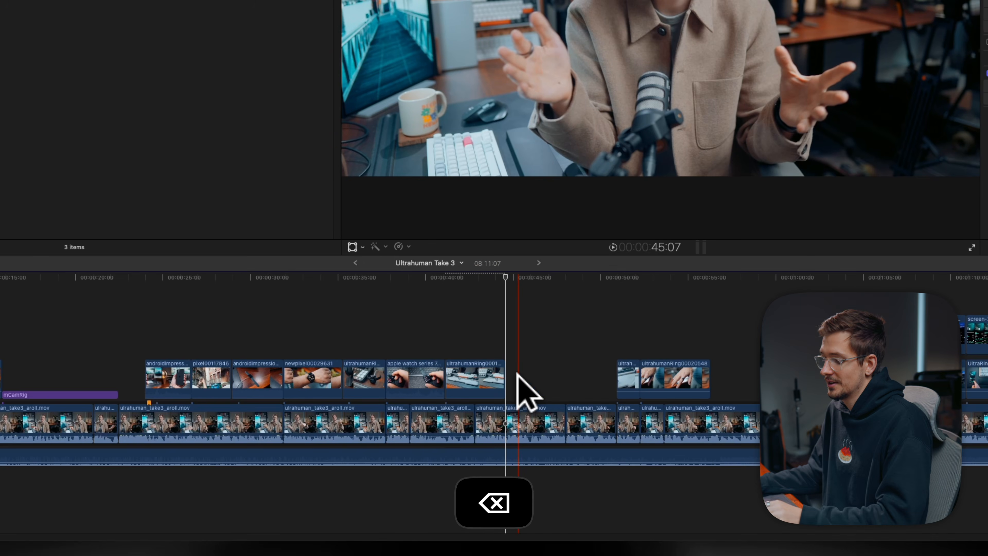
{"action": "key", "text": "super+z"}
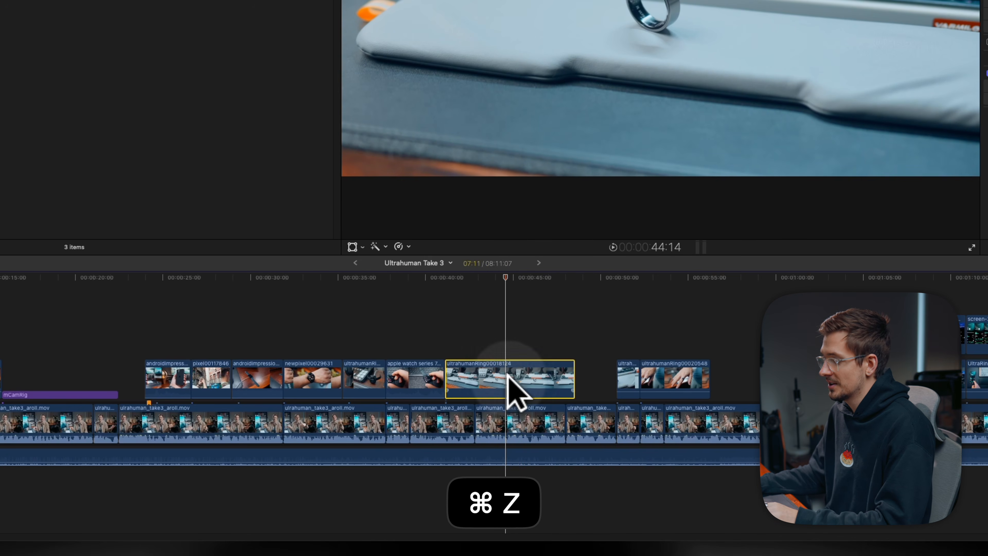
- Trim the ring clip's end to the playhead and play back the result
{"action": "key", "text": "alt+bracketright"}
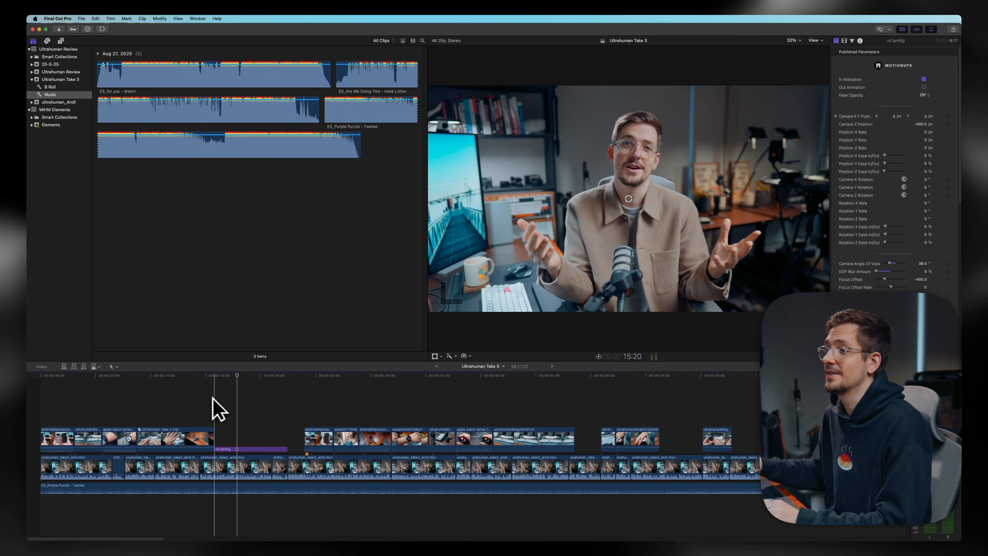
{"action": "key", "text": "space"}
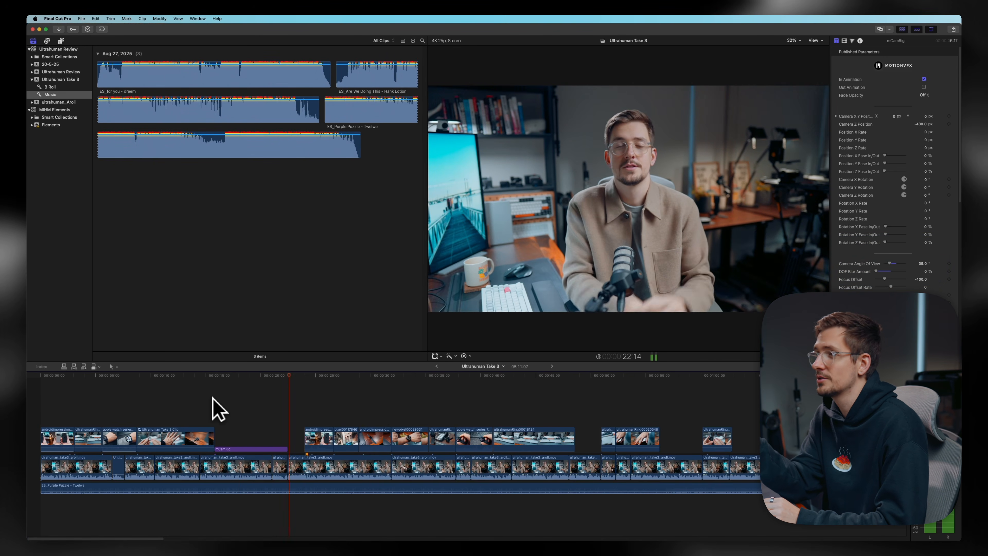
{"action": "key", "text": "space"}
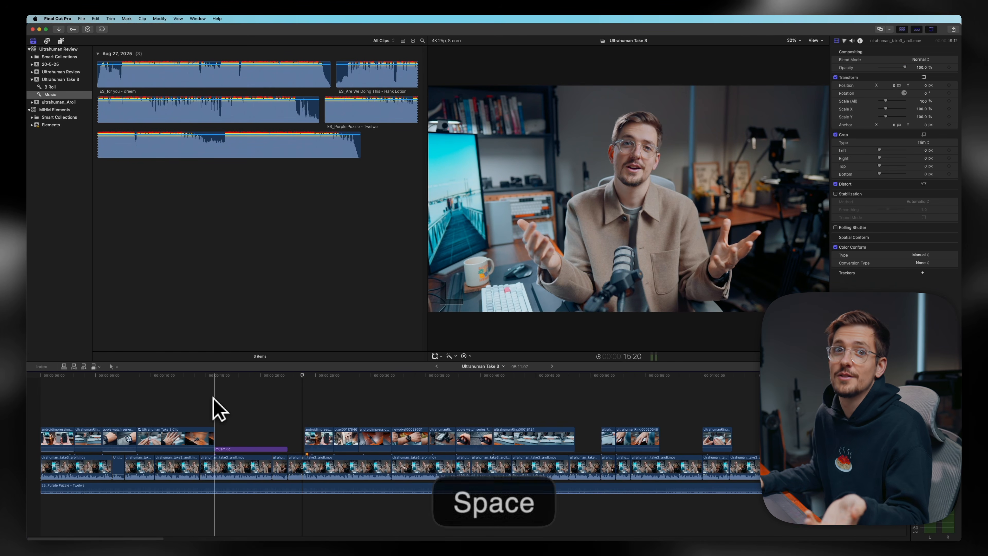
{"action": "key", "text": "space"}
{"action": "key", "text": "l"}
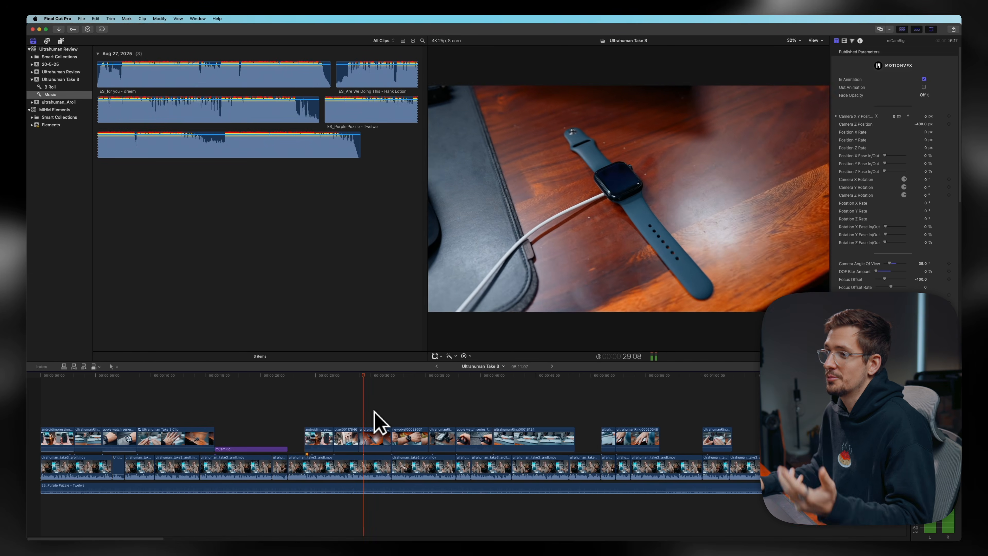
- Play back the timeline from an earlier point to review the edits
{"action": "scroll", "coordinate": [375, 412], "scroll_direction": "right", "scroll_amount": 5}
{"action": "left_click", "coordinate": [205, 381]}
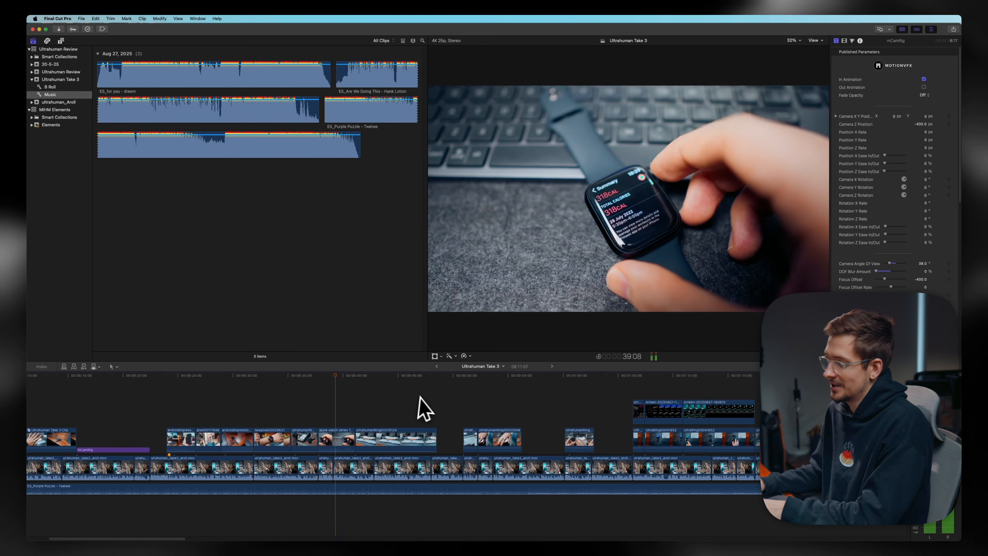
{"action": "key", "text": "l"}
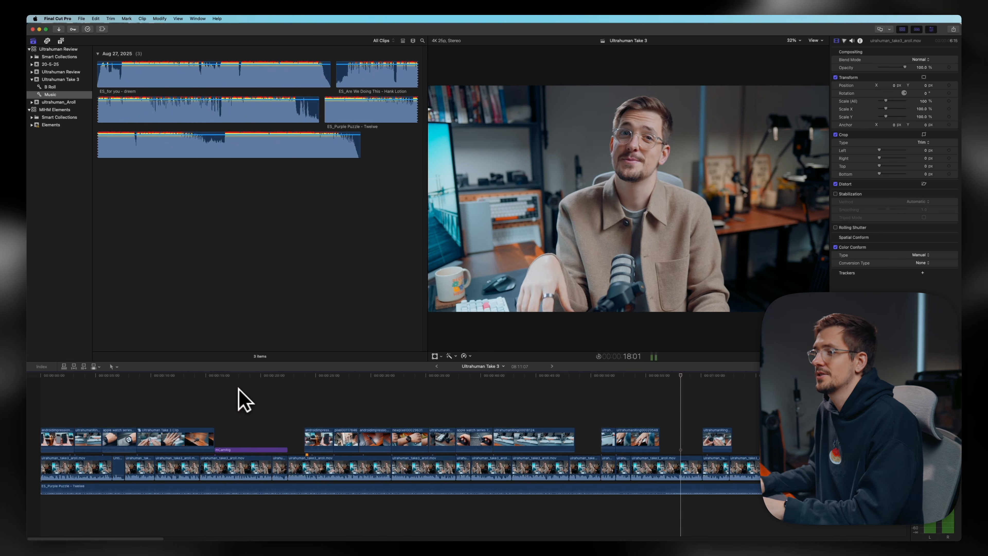
{"action": "key", "text": "space"}
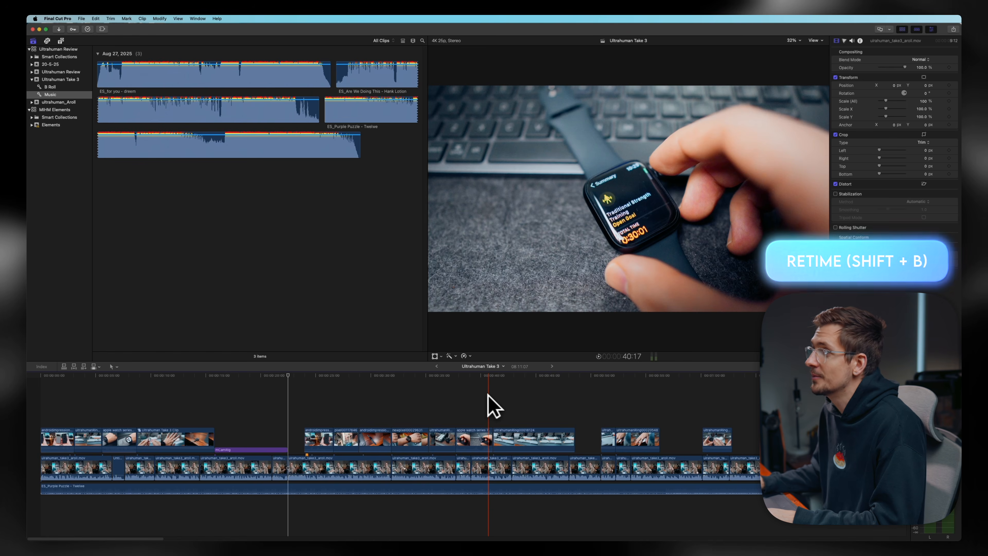
{"action": "key", "text": "space"}
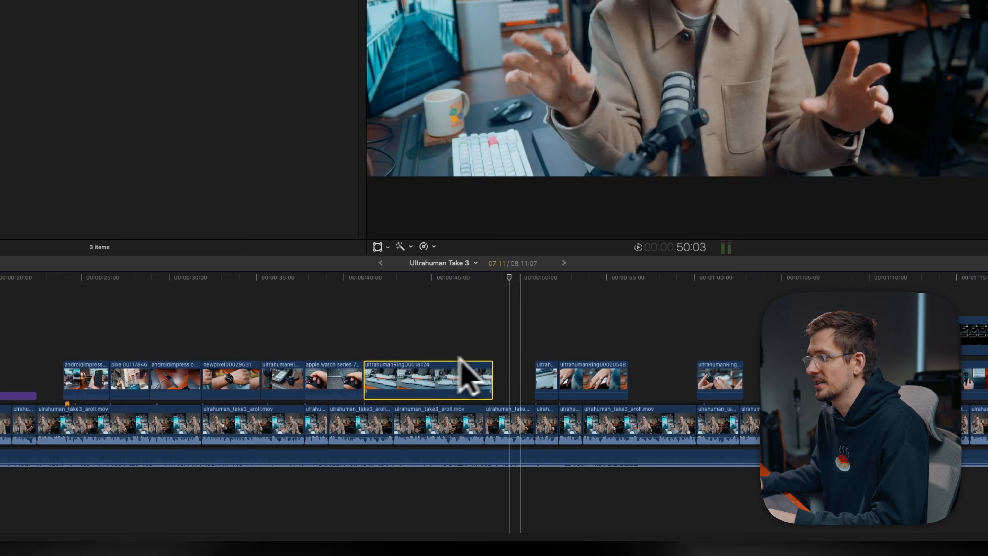
- Open the retime controls on the ring clip, slow its opening section to 43% and play it back
{"action": "key", "text": "shift+b"}
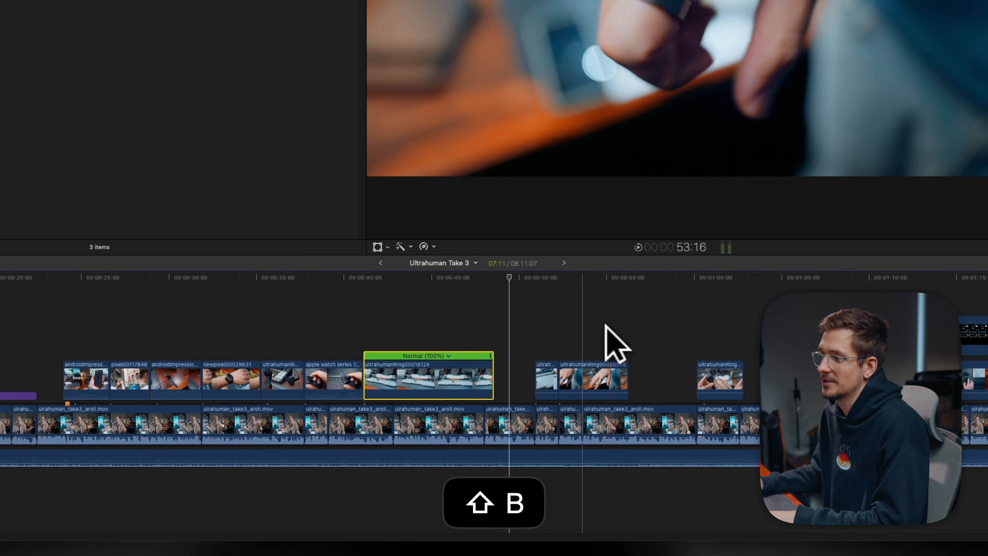
{"action": "left_click", "coordinate": [449, 355]}
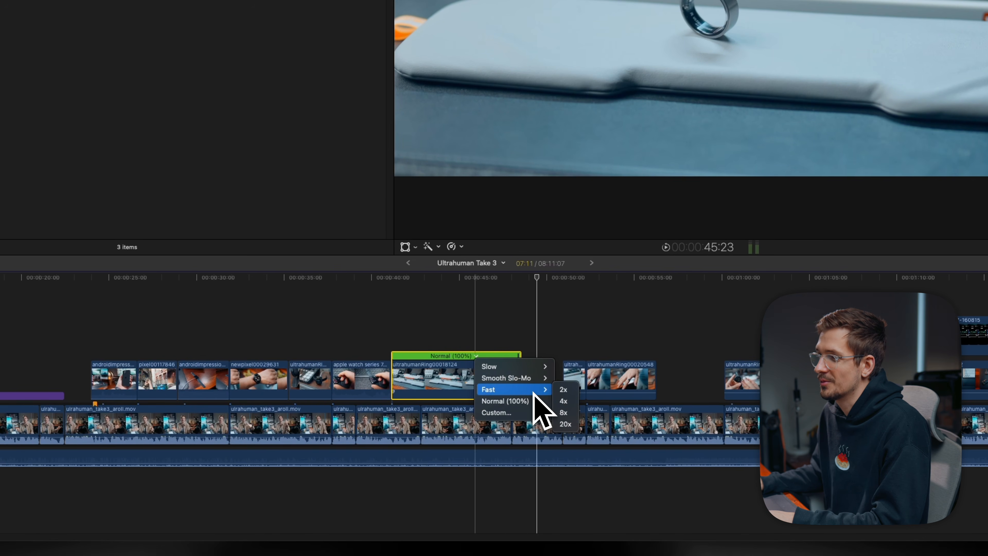
{"action": "left_click", "coordinate": [529, 413]}
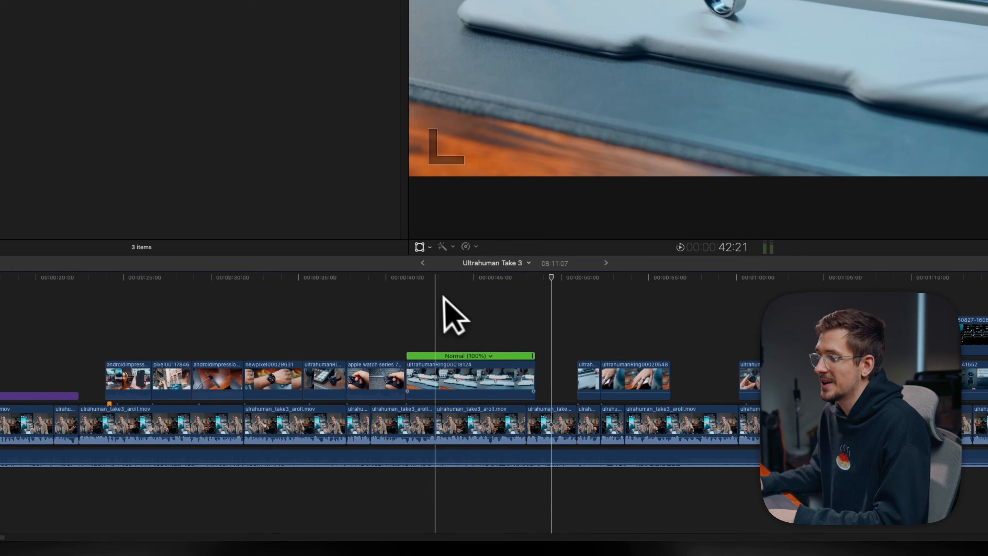
{"action": "left_click", "coordinate": [440, 378]}
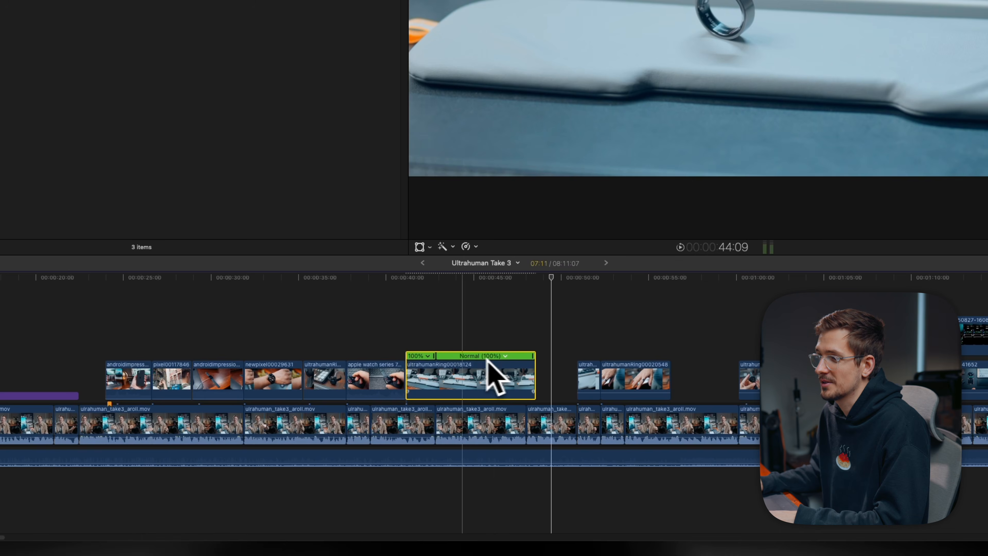
{"action": "key", "text": "l"}
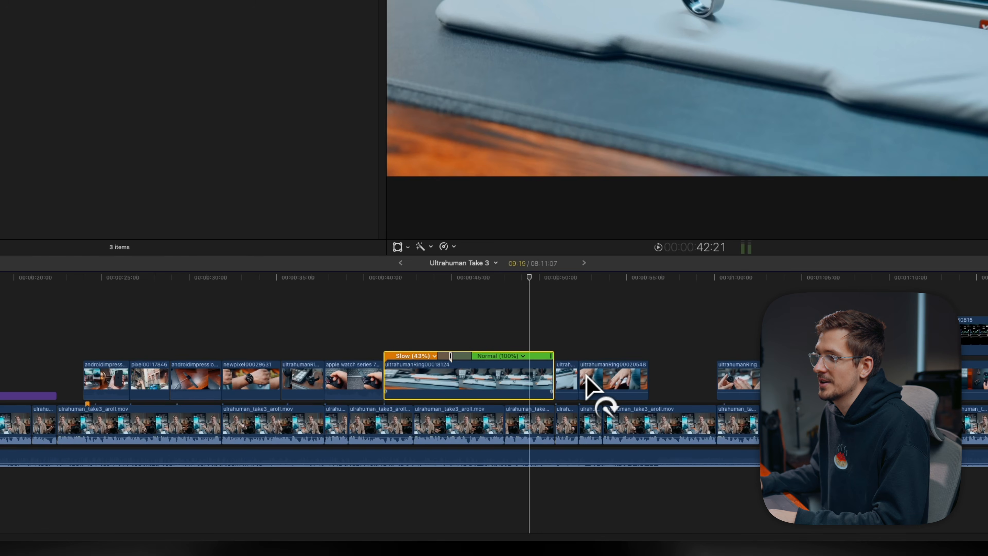
{"action": "key", "text": "space"}
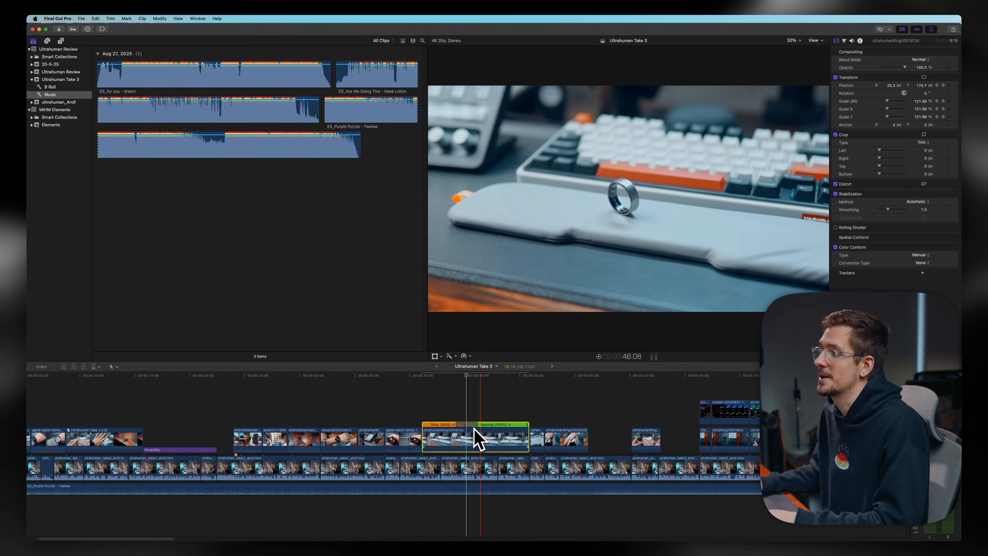
{"action": "key", "text": "space"}
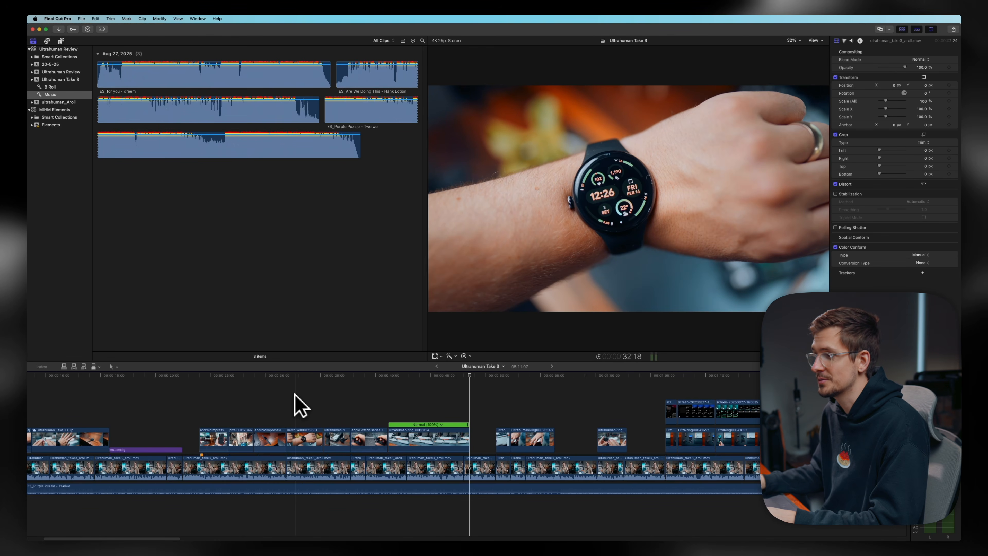
- Select the a-roll clip under the mCamRig title and mute it
{"action": "scroll", "coordinate": [294, 405], "scroll_direction": "left", "scroll_amount": 3}
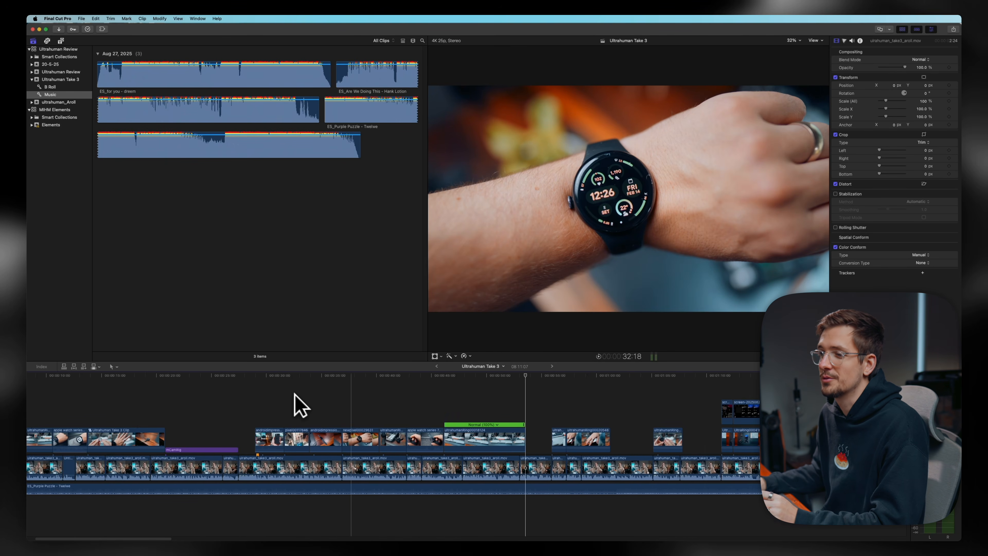
{"action": "left_click", "coordinate": [253, 450]}
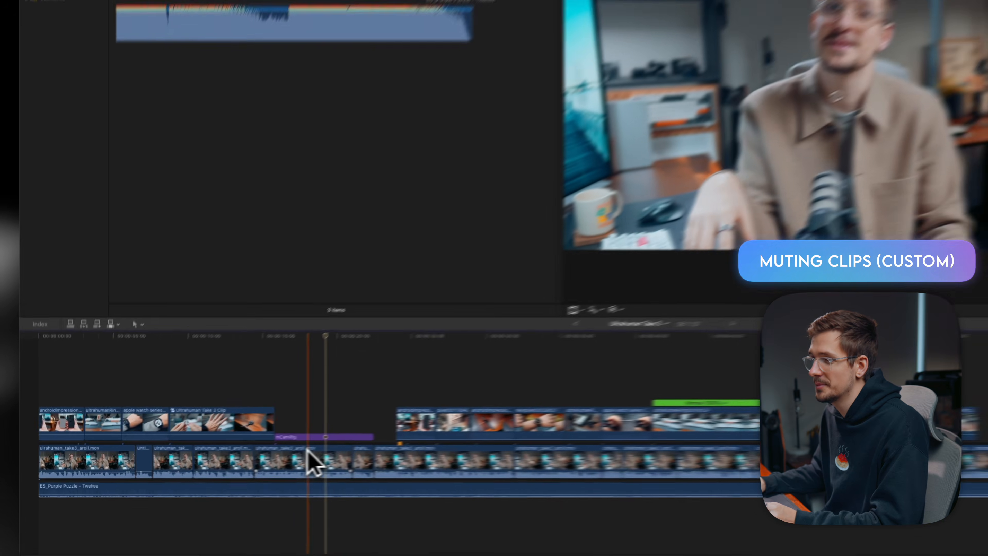
{"action": "left_click", "coordinate": [240, 461]}
{"action": "key", "text": "alt+s"}
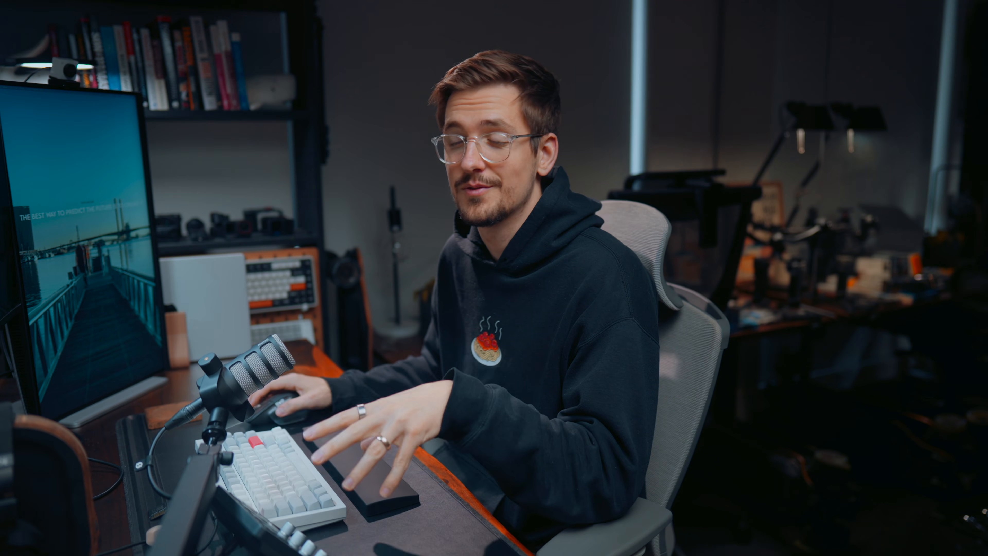
- Open the Command Editor and switch it to the Default command set
{"action": "left_click", "coordinate": [59, 20]}
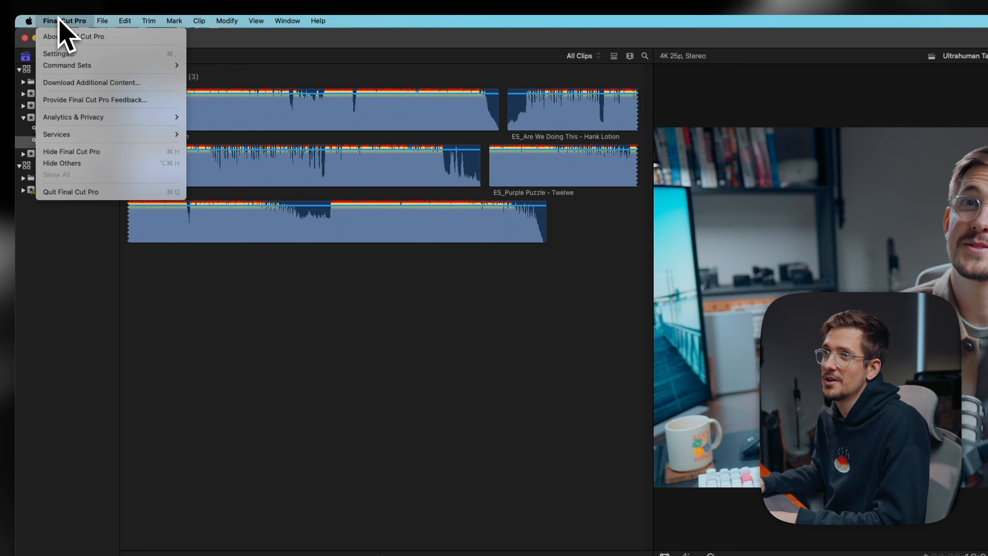
{"action": "mouse_move", "coordinate": [68, 66]}
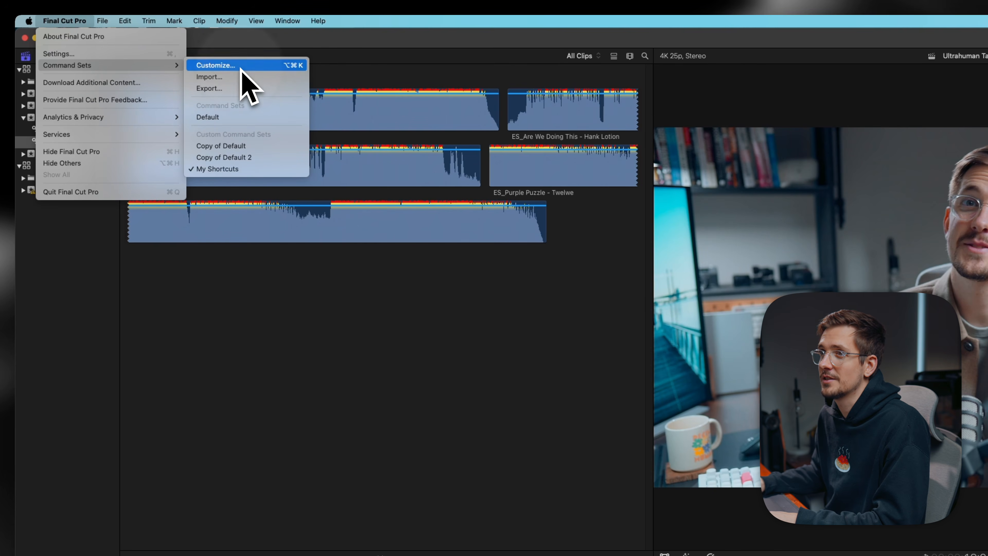
{"action": "left_click", "coordinate": [229, 65]}
{"action": "left_click", "coordinate": [810, 170]}
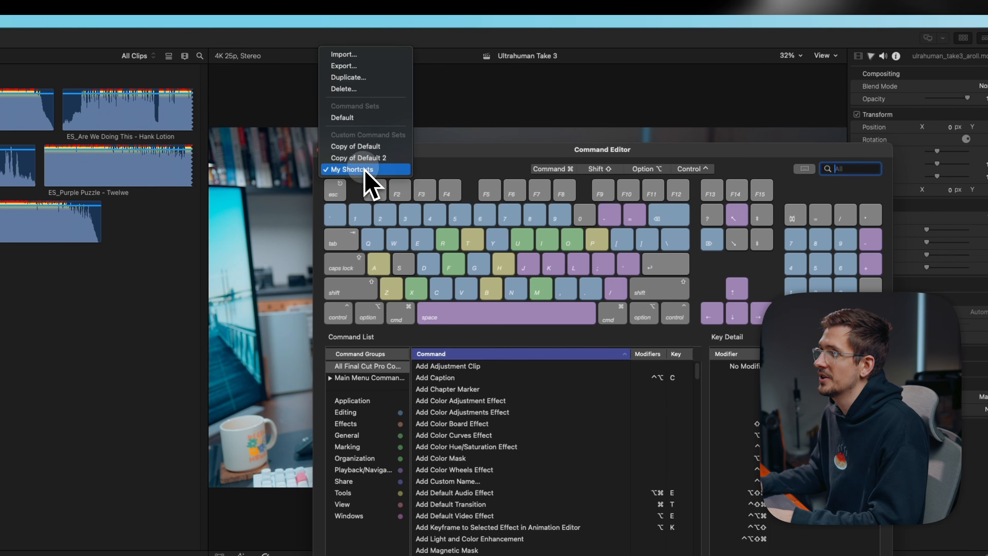
{"action": "left_click", "coordinate": [350, 118]}
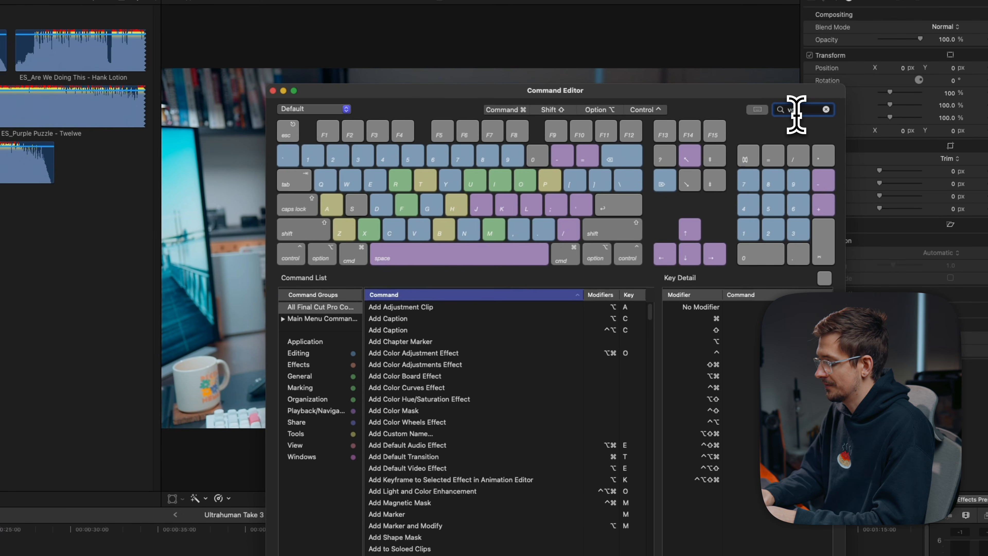
- Search commands for volume and assign ⌥S to Set Volume to Silence, reassigning it and saving a command set copy named My shortcuts
{"action": "type", "text": "lume"}
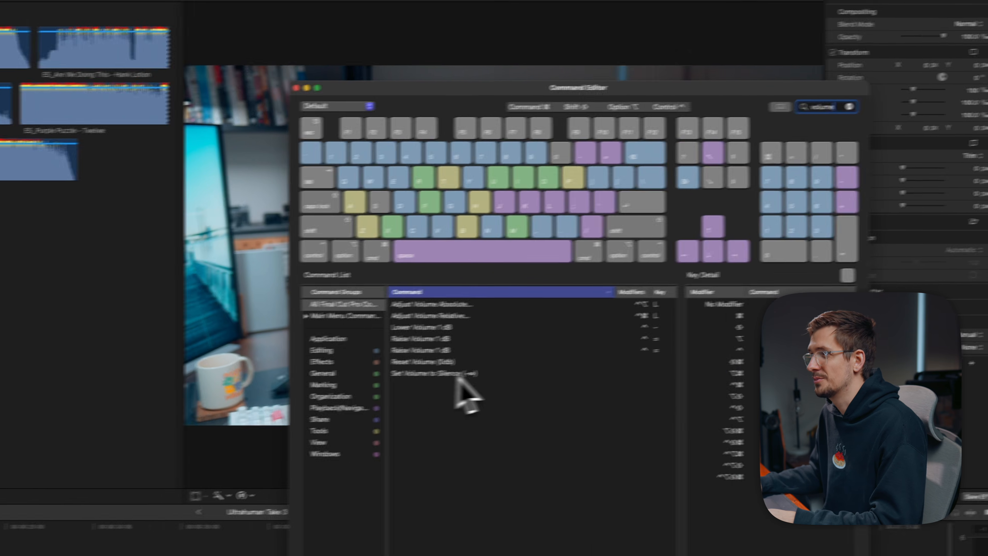
{"action": "left_click", "coordinate": [463, 377]}
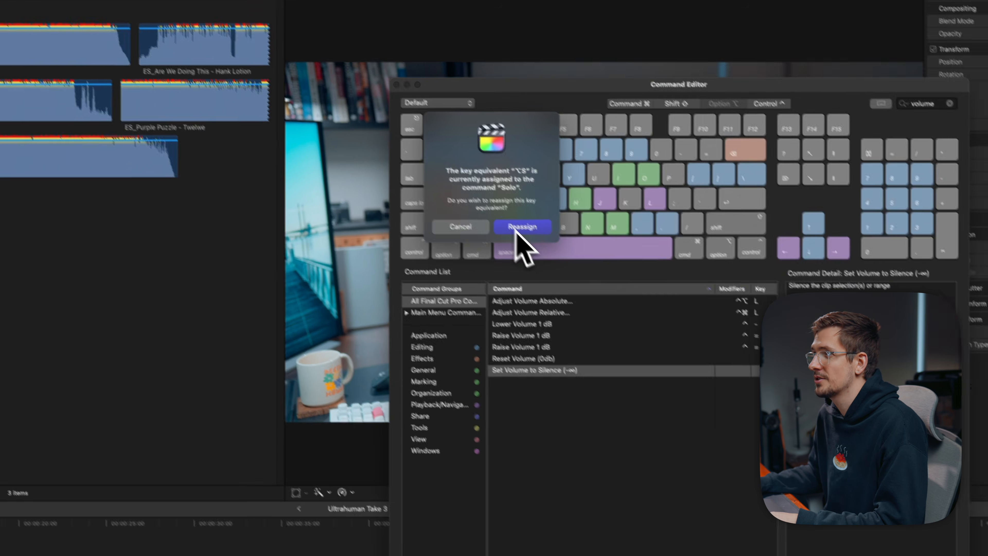
{"action": "left_click", "coordinate": [512, 221]}
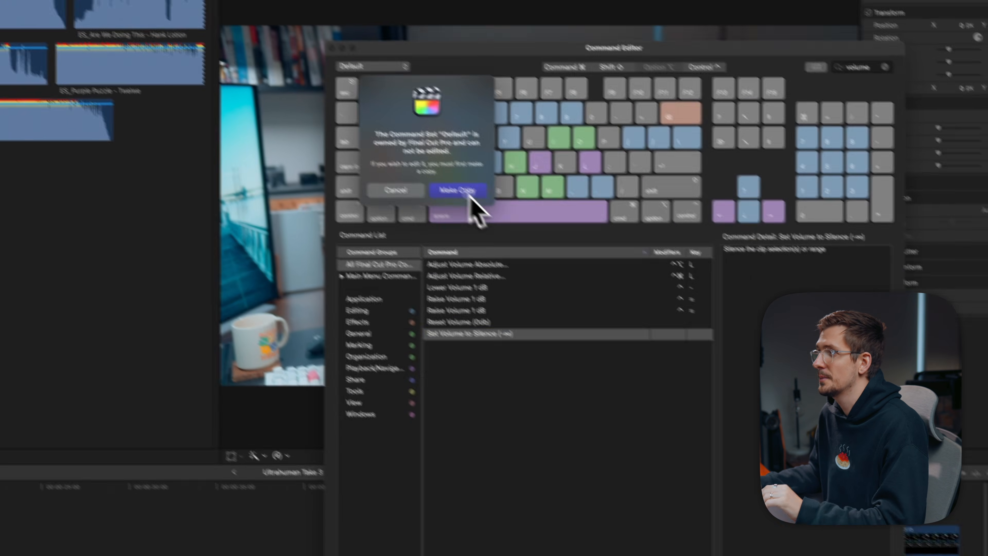
{"action": "left_click", "coordinate": [557, 259]}
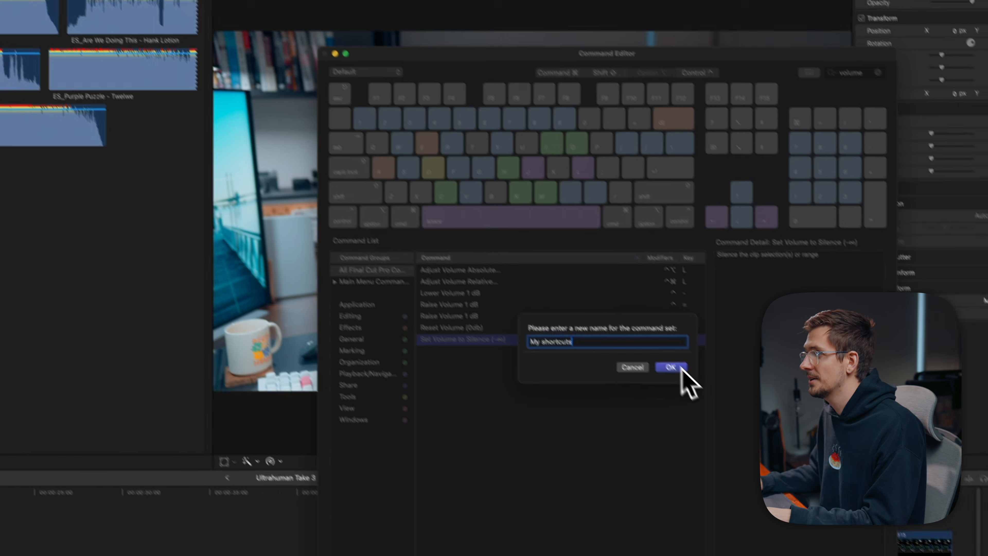
{"action": "left_click", "coordinate": [636, 332]}
{"action": "left_click", "coordinate": [328, 38]}
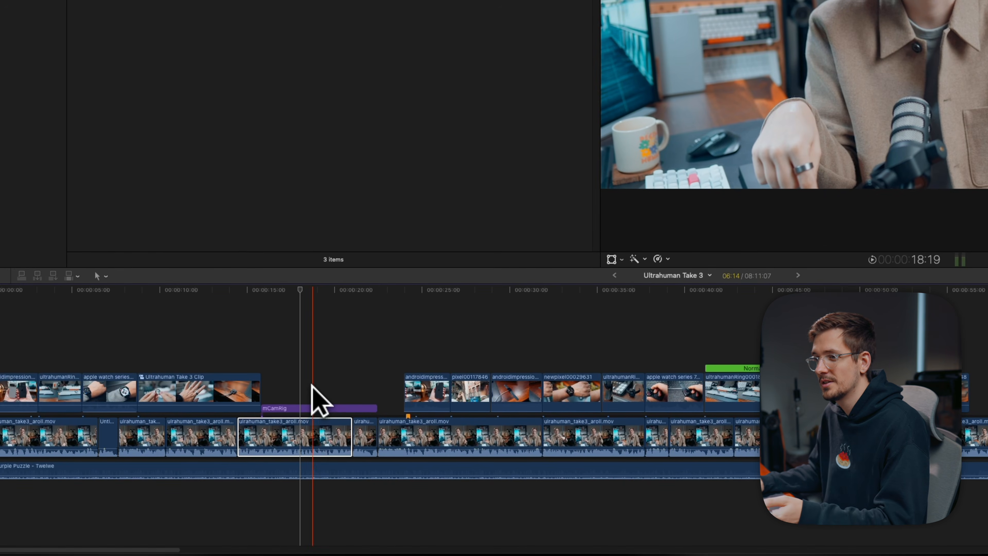
- Select the a-roll clip under the mCamRig title and toggle it disabled and enabled several times
{"action": "left_click", "coordinate": [324, 426]}
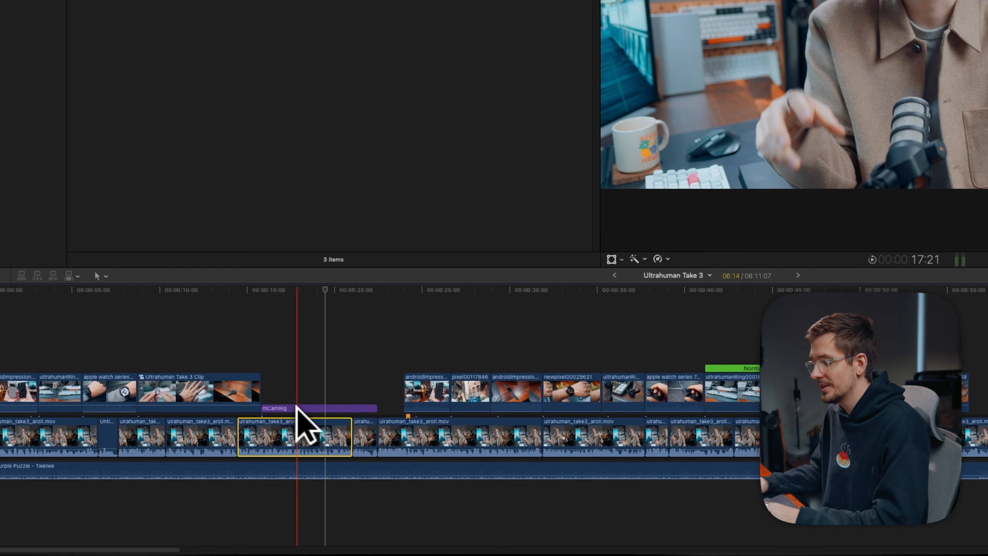
{"action": "key", "text": "v"}
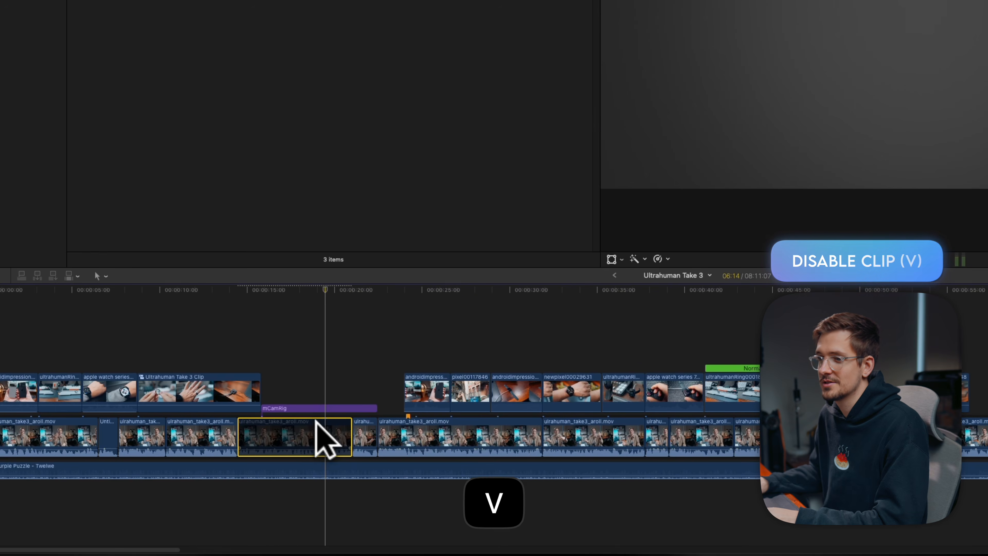
{"action": "key", "text": "v"}
{"action": "key", "text": "v"}
{"action": "key", "text": "v"}
{"action": "key", "text": "v"}
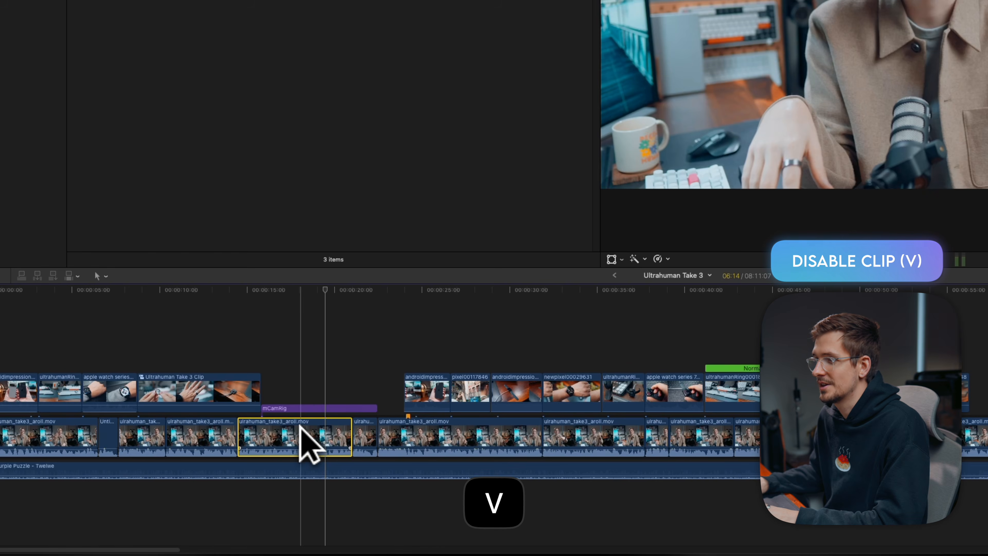
{"action": "key", "text": "v"}
- Select the first B-roll clip after the gap and toggle its disabled state back and forth
{"action": "left_click", "coordinate": [408, 387]}
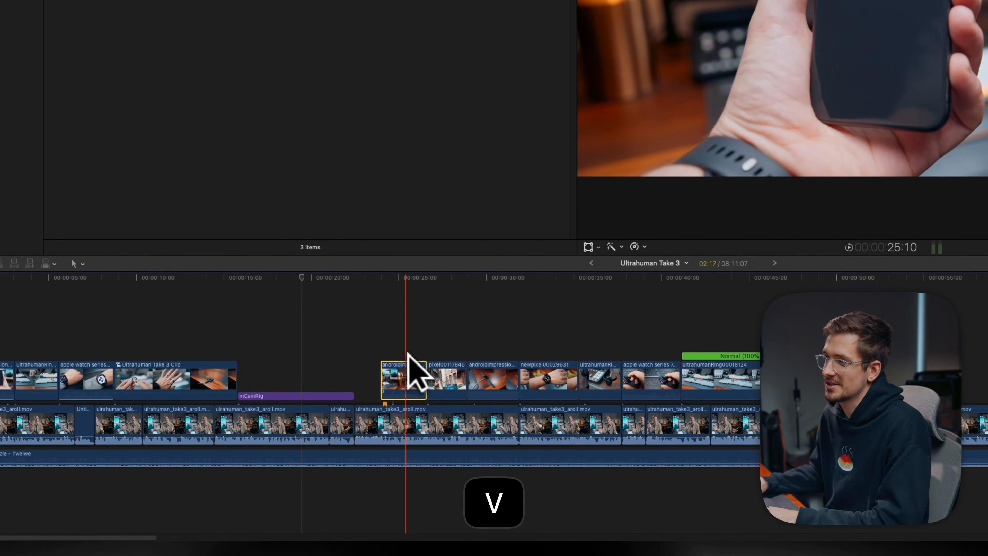
{"action": "key", "text": "v"}
{"action": "key", "text": "v"}
{"action": "key", "text": "v"}
{"action": "key", "text": "v"}
{"action": "key", "text": "v"}
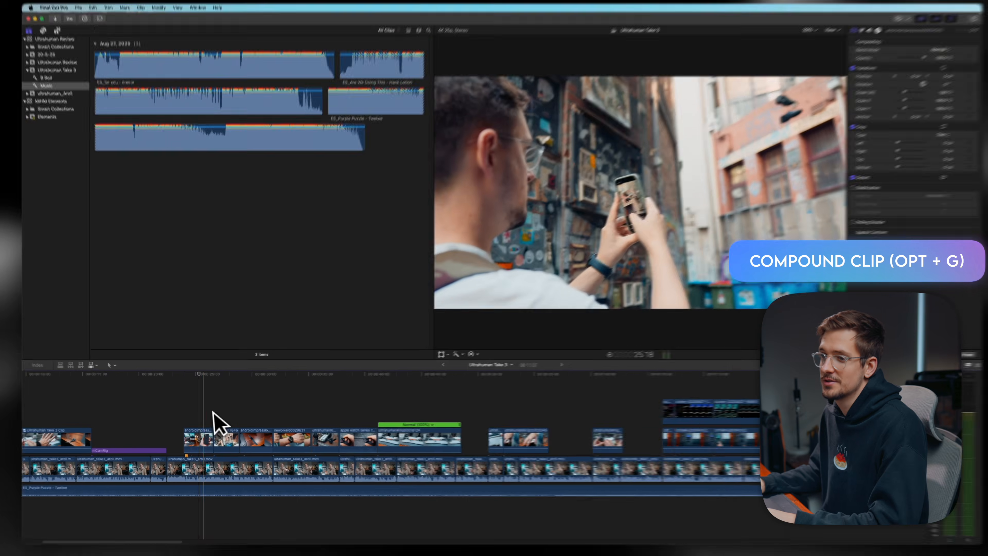
- Select the run of B-roll clips through the ring clip and combine them into a compound clip named Intro
{"action": "left_click_drag", "start_coordinate": [193, 413], "coordinate": [392, 440]}
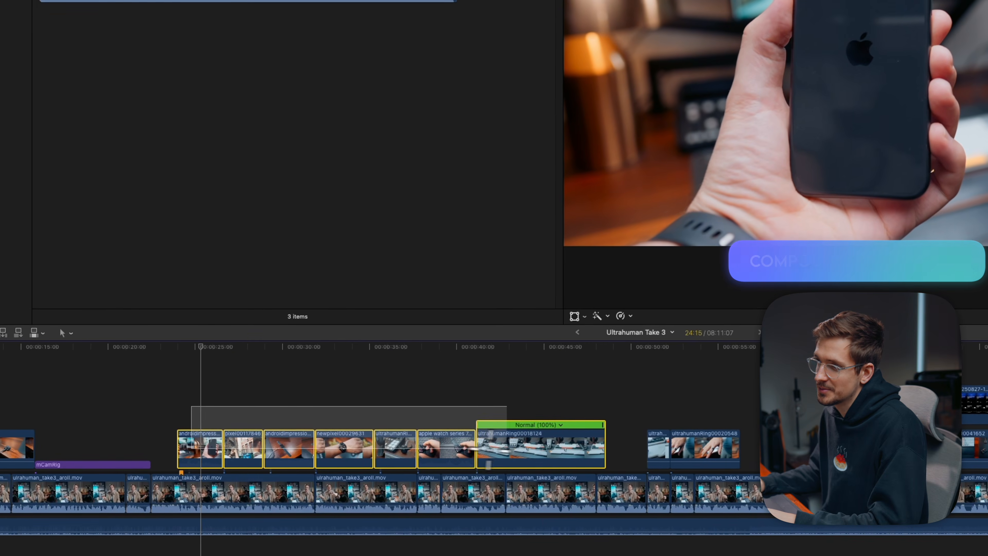
{"action": "left_click_drag", "start_coordinate": [489, 450], "coordinate": [570, 455]}
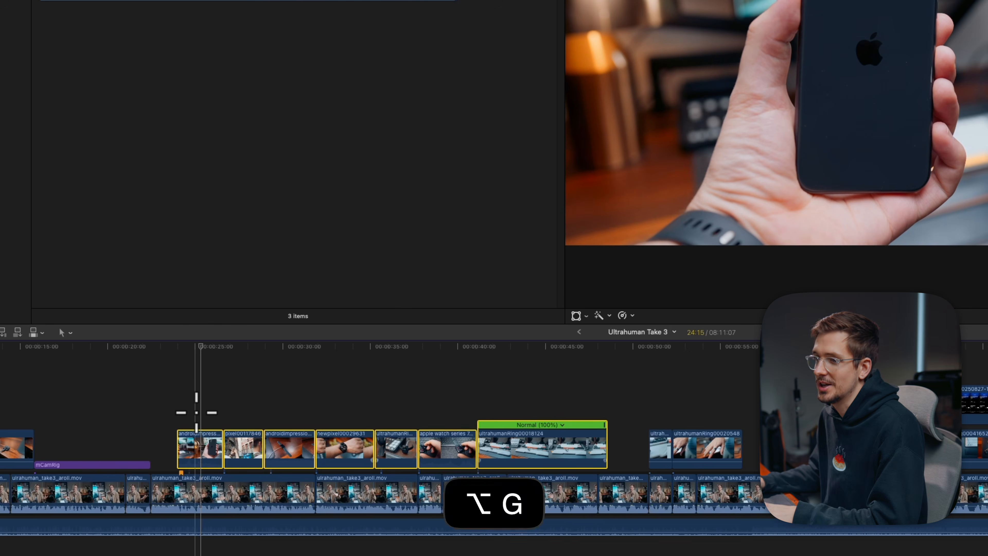
{"action": "key", "text": "alt+g"}
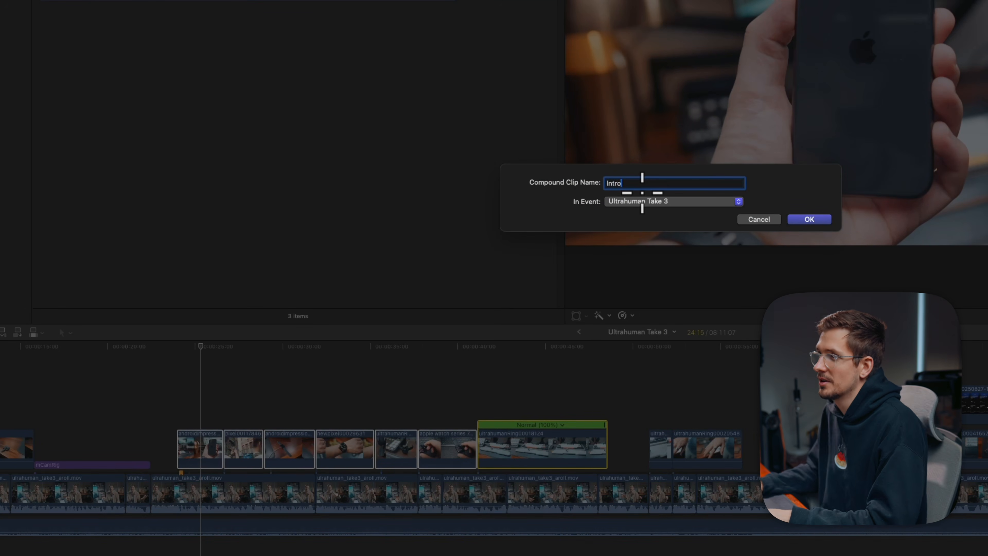
{"action": "type", "text": "Intro"}
{"action": "key", "text": "Return"}
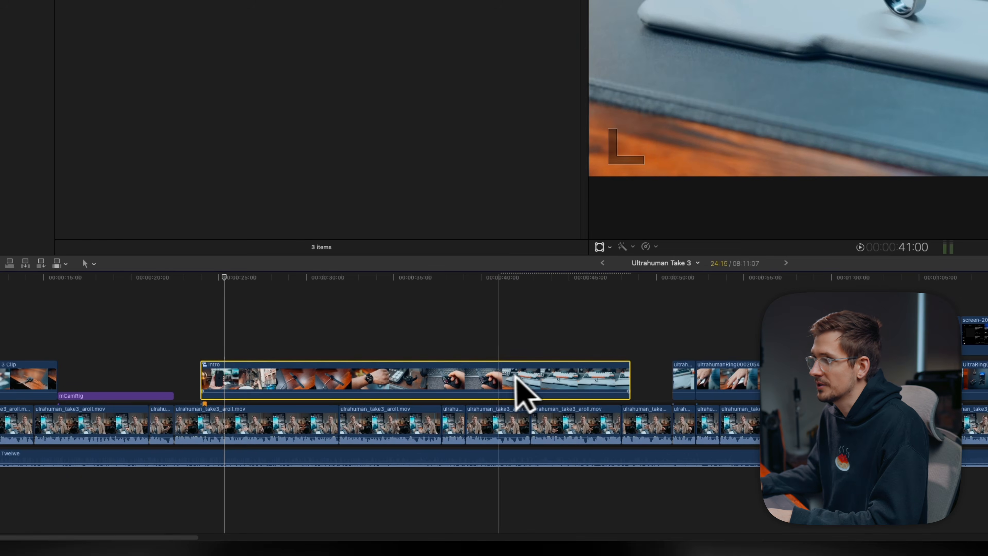
- Select the Intro compound clip, move the playhead to just before its end and play back
{"action": "left_click", "coordinate": [199, 331]}
{"action": "left_click", "coordinate": [262, 368]}
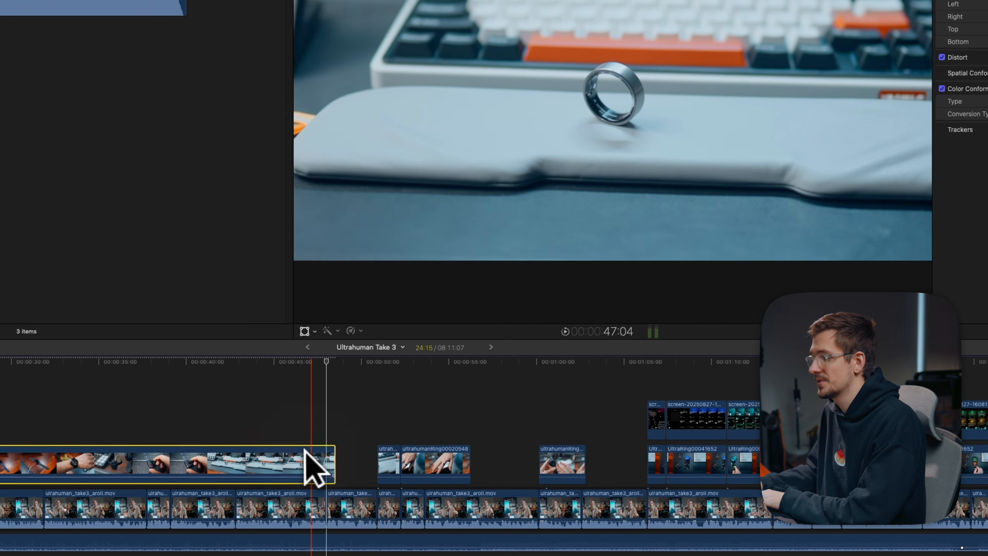
{"action": "key", "text": "Down"}
{"action": "key", "text": "Left"}
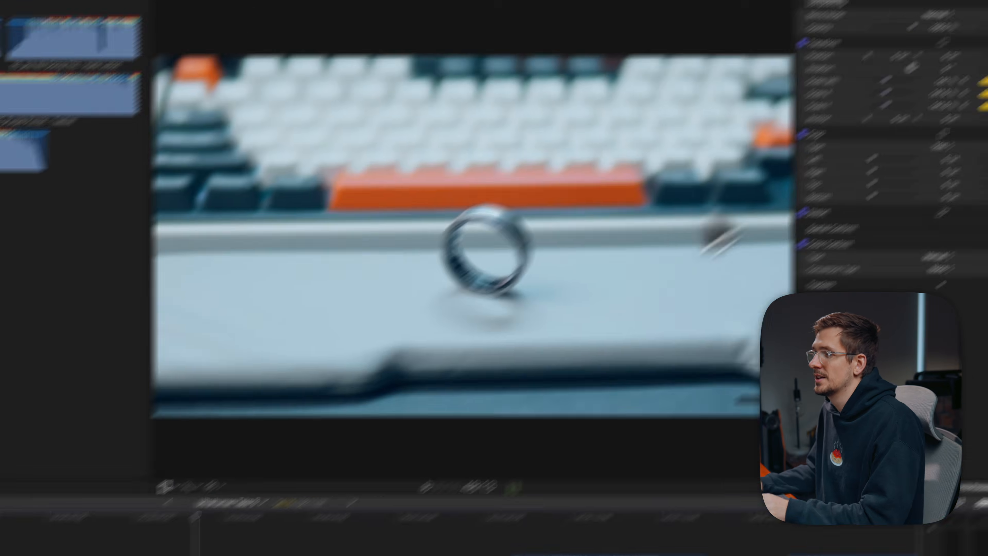
{"action": "key", "text": "space"}
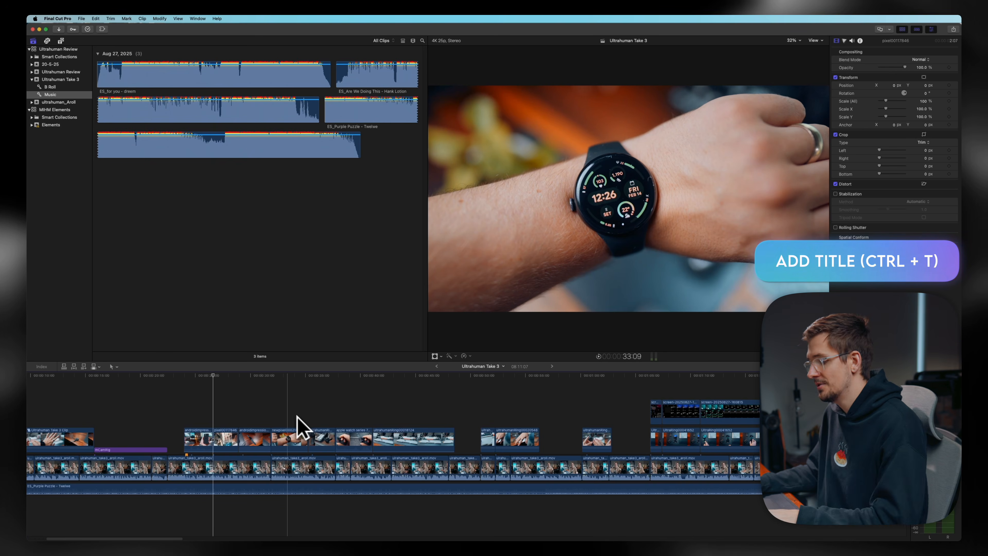
- Add a basic title with the text Ultrahuman Ring, then add another basic title at the playhead
{"action": "key", "text": "ctrl+t"}
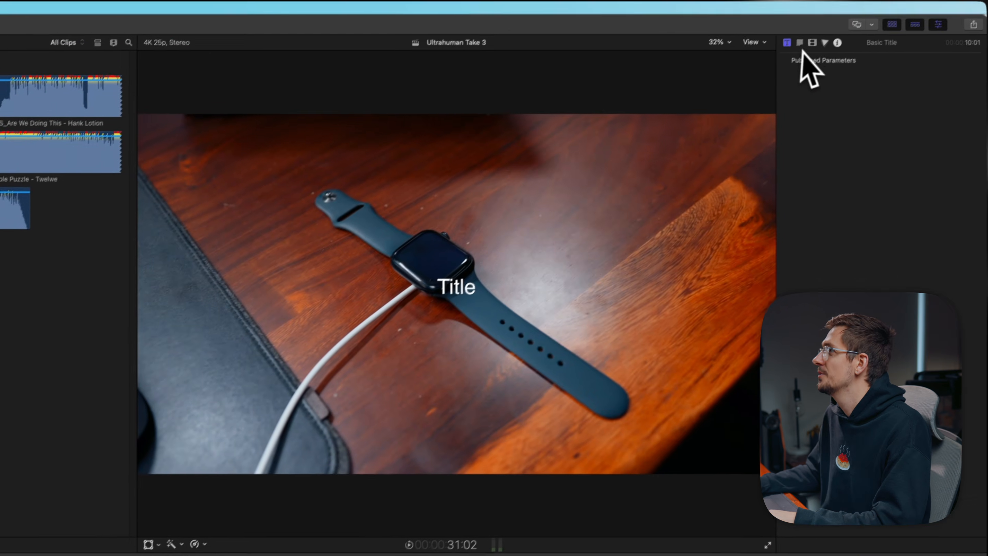
{"action": "left_click", "coordinate": [798, 43]}
{"action": "left_click", "coordinate": [814, 113]}
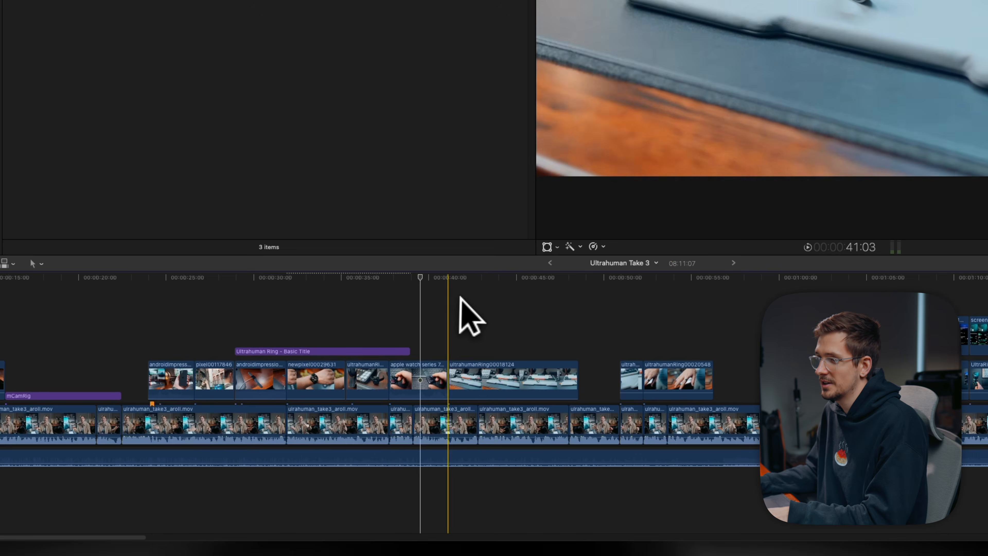
{"action": "key", "text": "ctrl+t"}
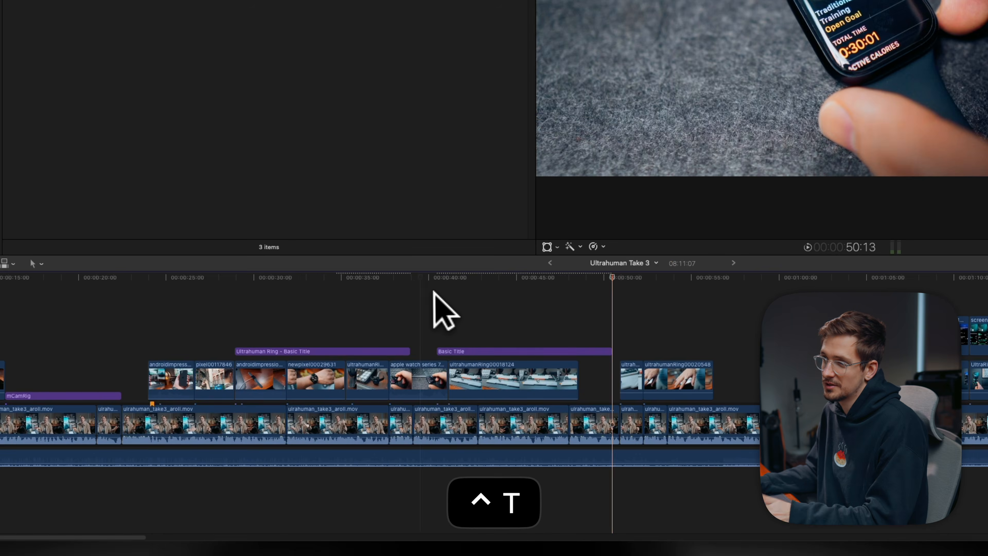
- Add a marker on the a-roll in the primary storyline
{"action": "scroll", "coordinate": [259, 406], "scroll_direction": "left", "scroll_amount": 5}
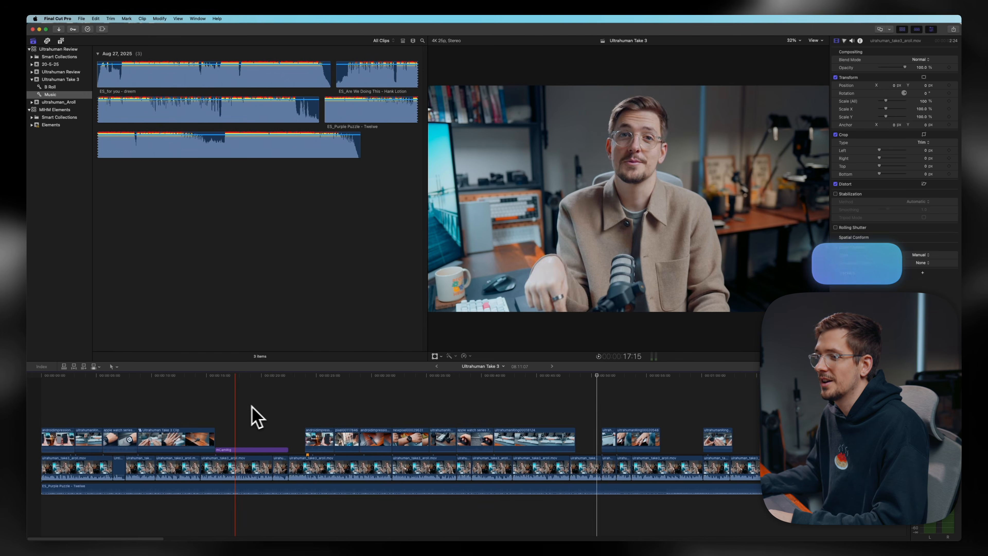
{"action": "key", "text": "super+minus"}
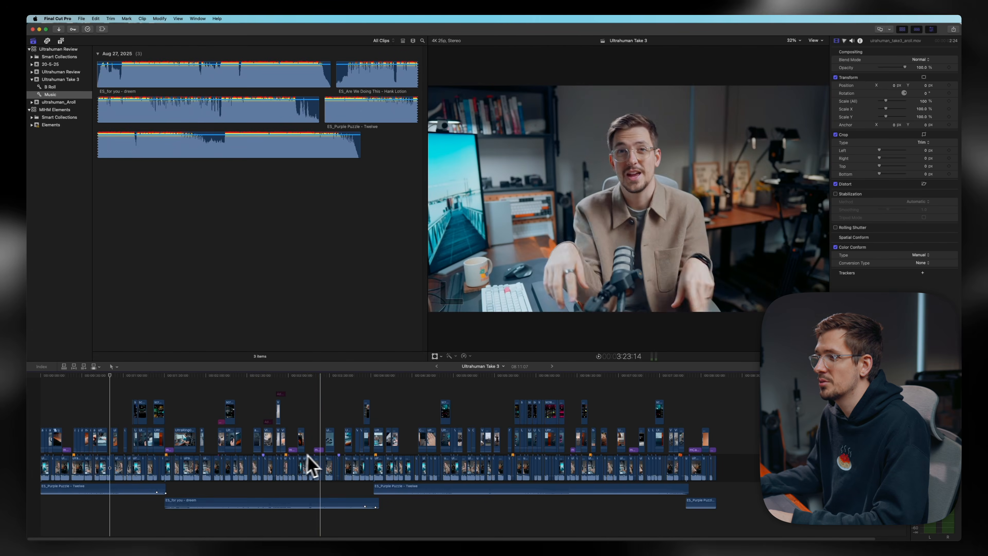
{"action": "key", "text": "super+equal"}
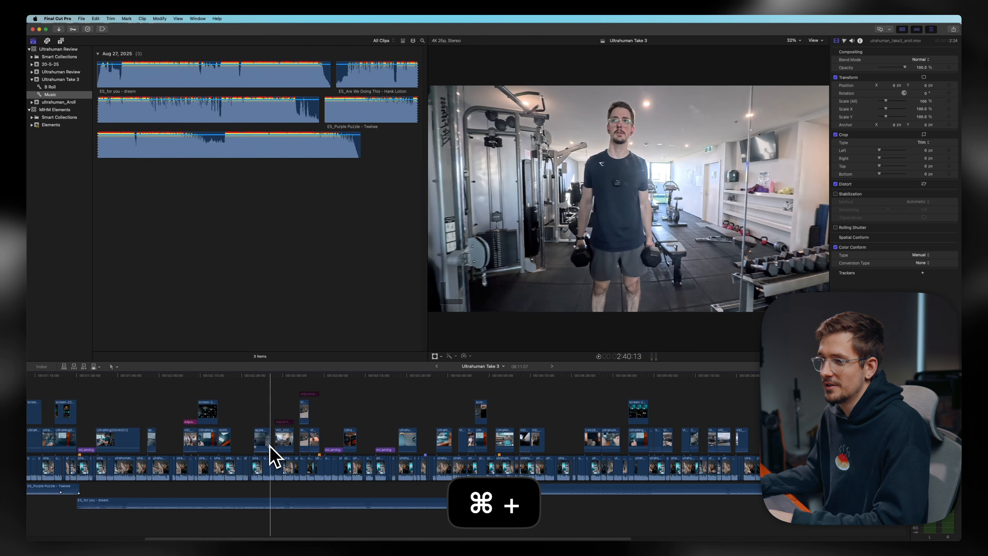
{"action": "scroll", "coordinate": [273, 455], "scroll_direction": "left", "scroll_amount": 10}
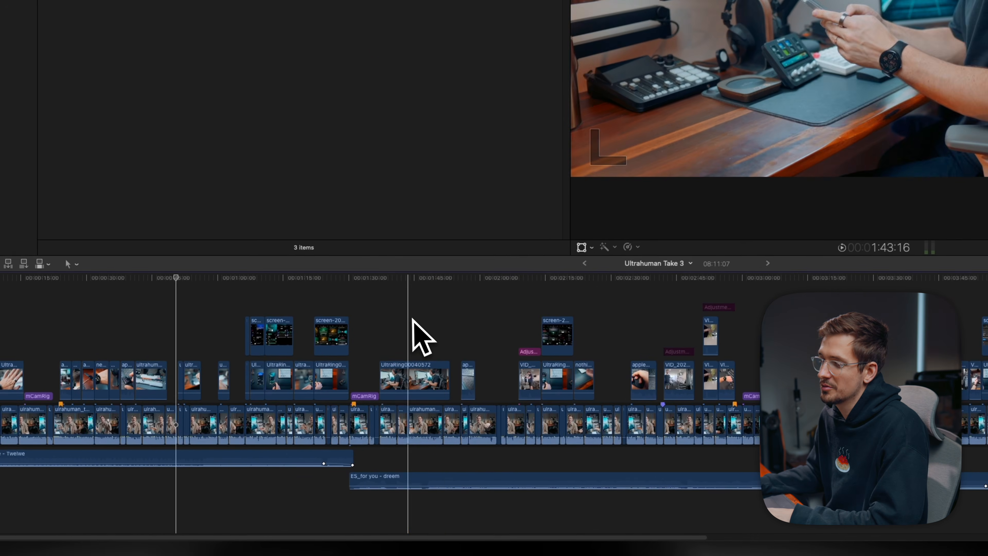
{"action": "key", "text": "m"}
- Undo the last three edits
{"action": "left_click", "coordinate": [491, 314]}
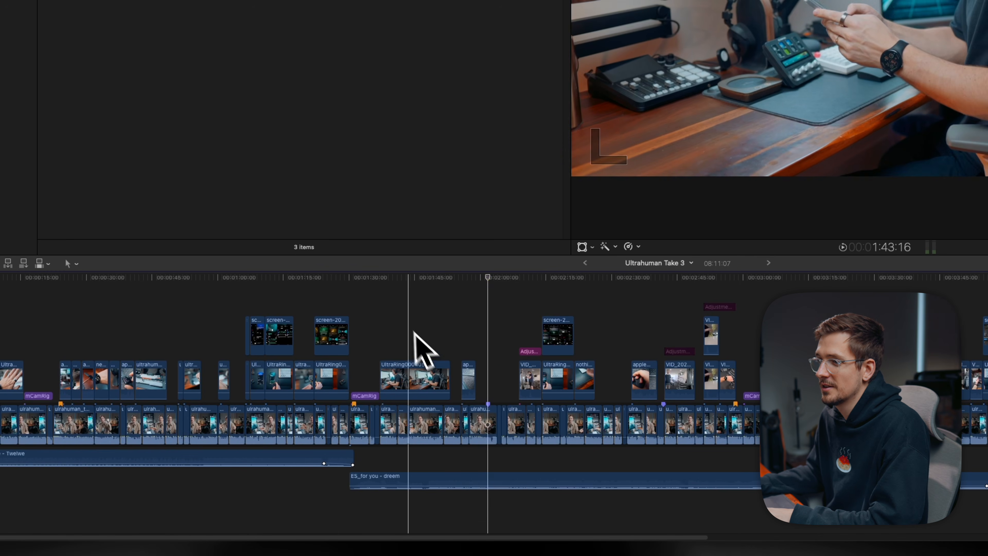
{"action": "left_click", "coordinate": [419, 332]}
{"action": "key", "text": "super+z"}
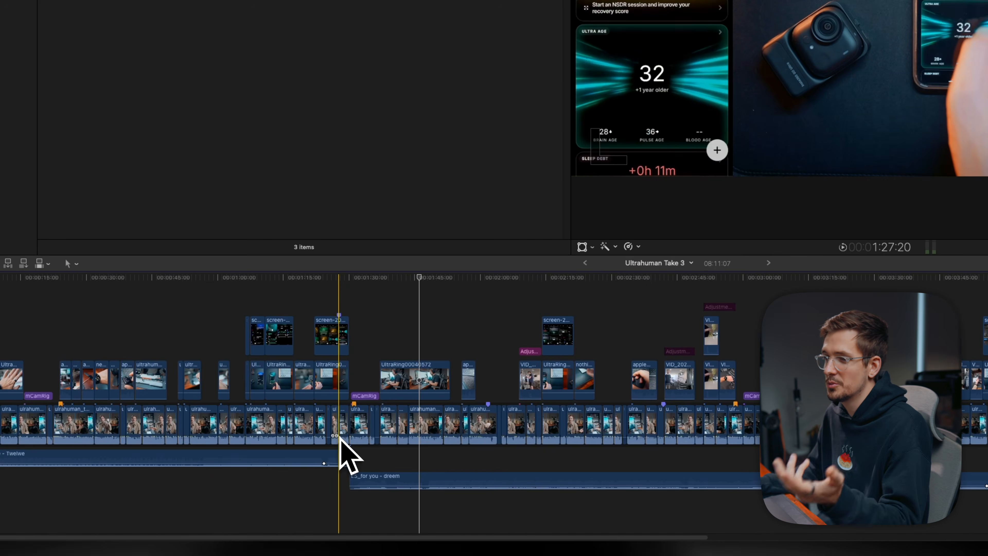
{"action": "key", "text": "super+z"}
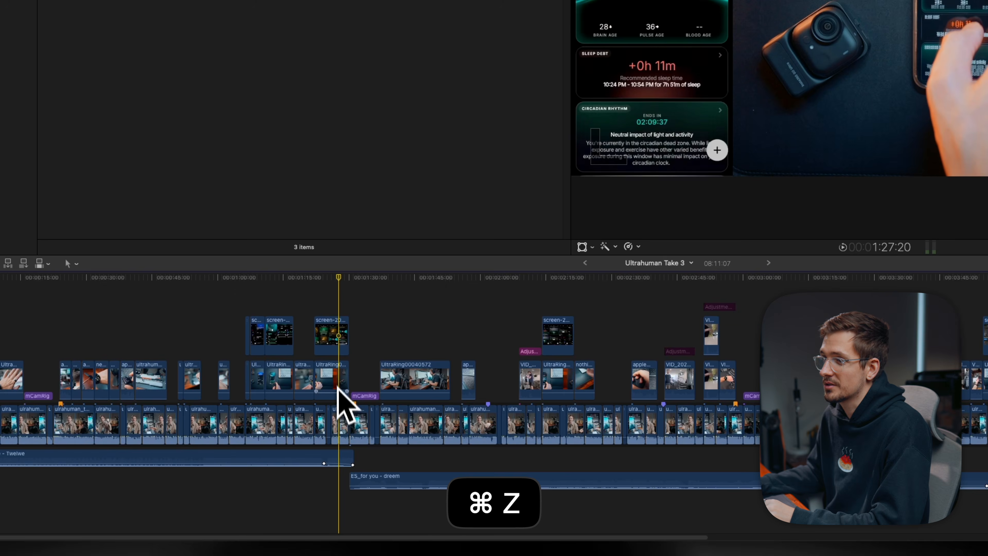
{"action": "left_click", "coordinate": [343, 411]}
{"action": "key", "text": "super+plus"}
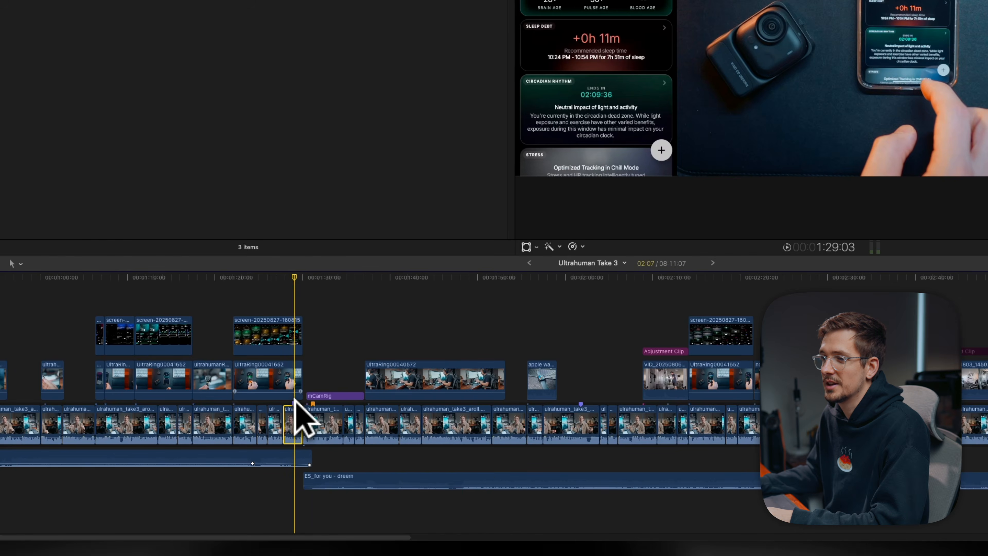
{"action": "key", "text": "super+z"}
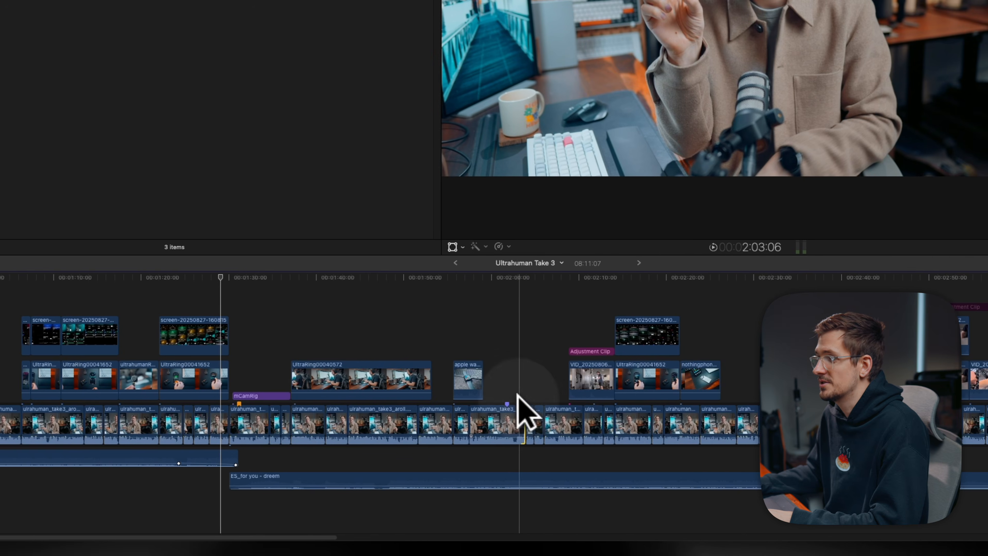
- Change the marker on the a-roll clip into a Chapter marker
{"action": "left_click", "coordinate": [592, 414]}
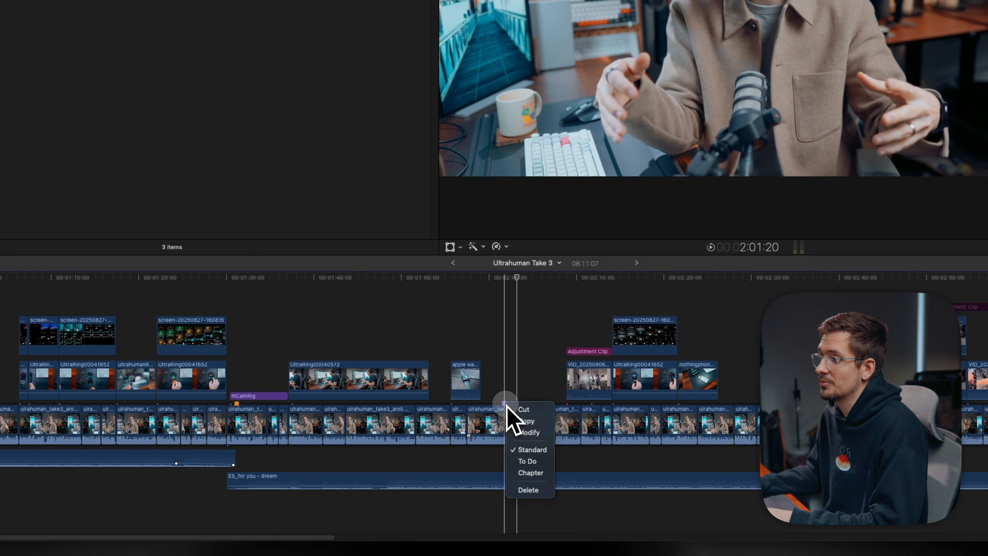
{"action": "left_click", "coordinate": [546, 463]}
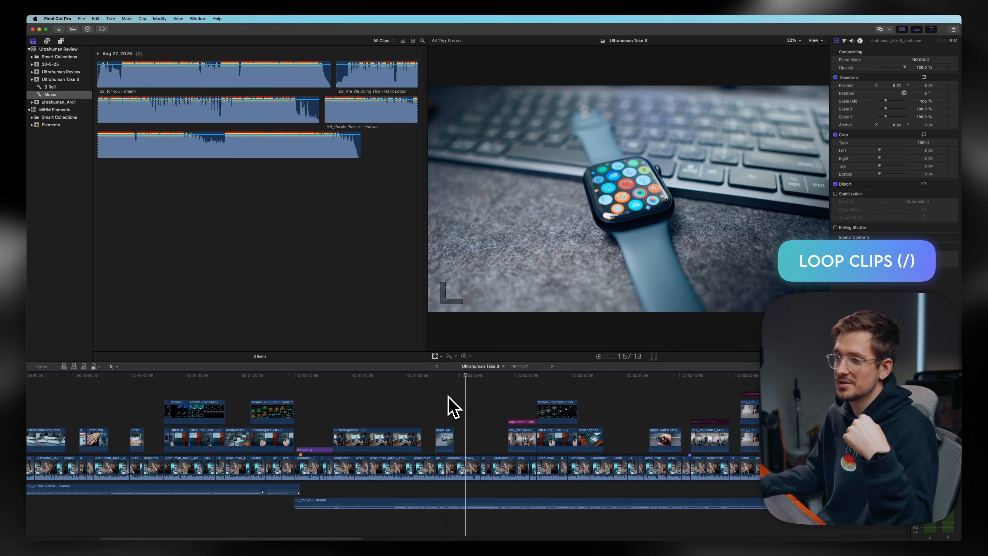
- Select the a-roll clip near 2:28 and play back only that selection
{"action": "scroll", "coordinate": [449, 396], "scroll_direction": "left", "scroll_amount": 10}
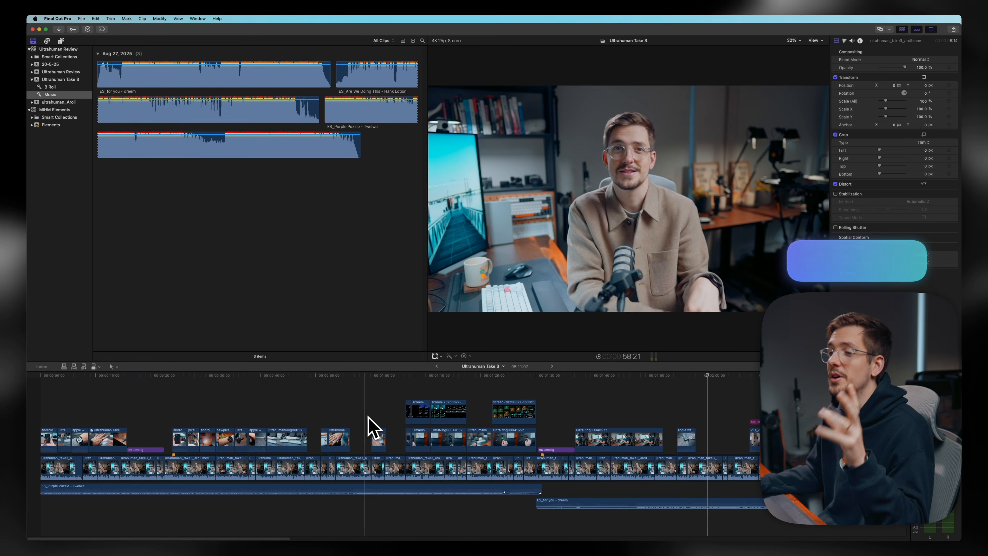
{"action": "scroll", "coordinate": [684, 464], "scroll_direction": "right", "scroll_amount": 10}
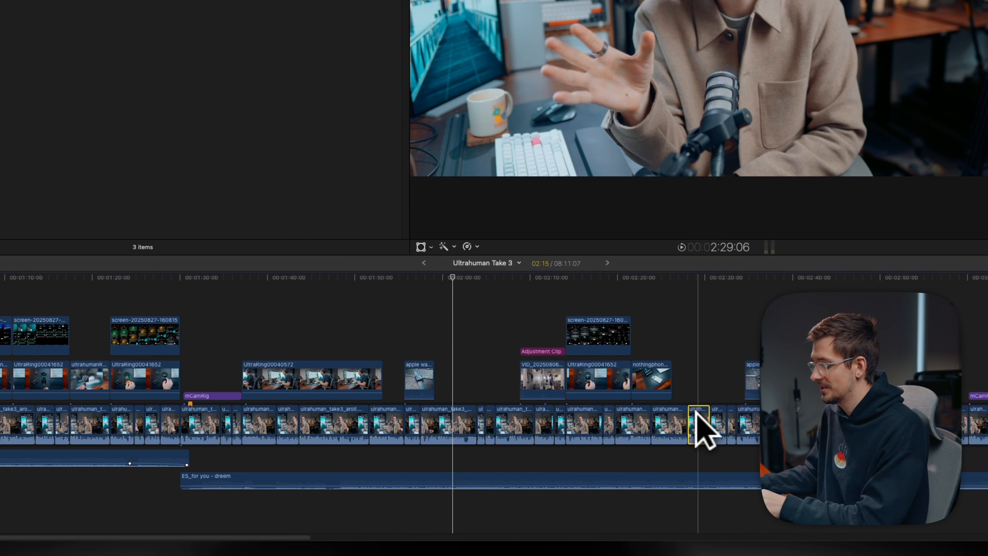
{"action": "left_click", "coordinate": [546, 419]}
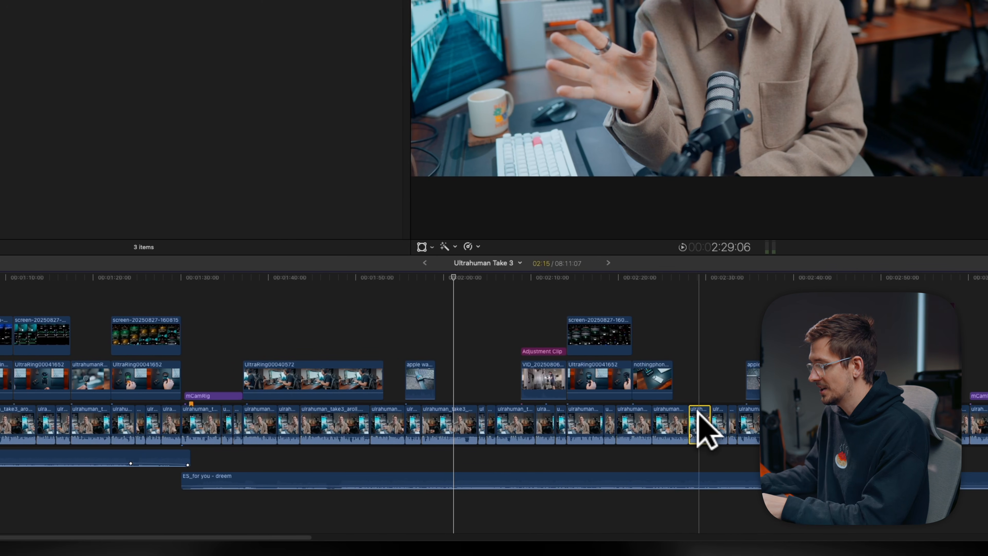
{"action": "key", "text": "slash"}
{"action": "key", "text": "super+equal"}
{"action": "key", "text": "super+equal"}
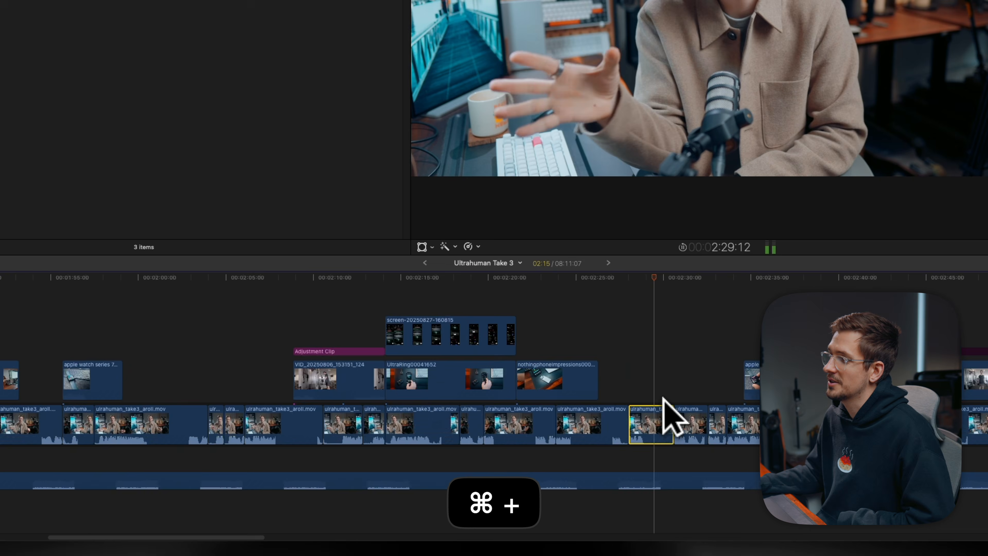
{"action": "key", "text": "super+equal"}
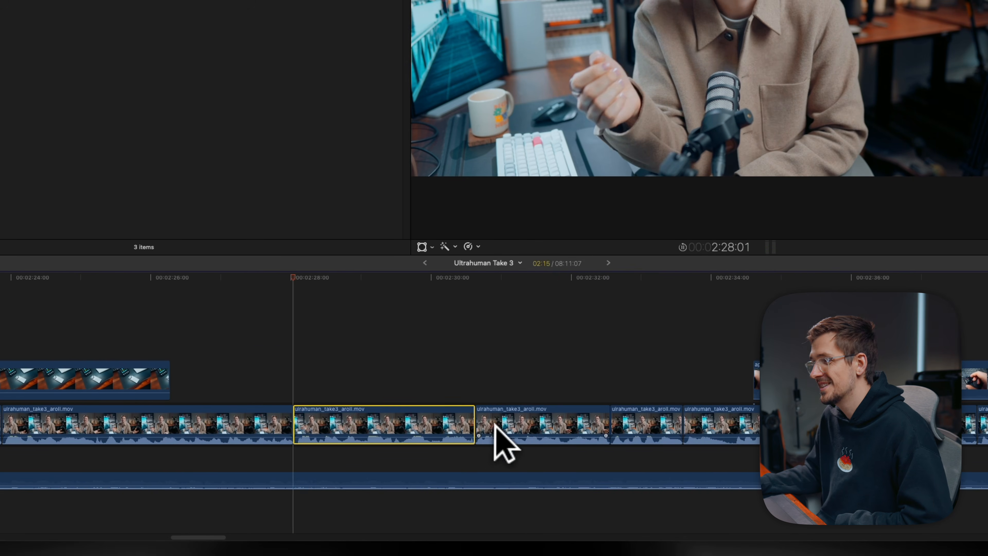